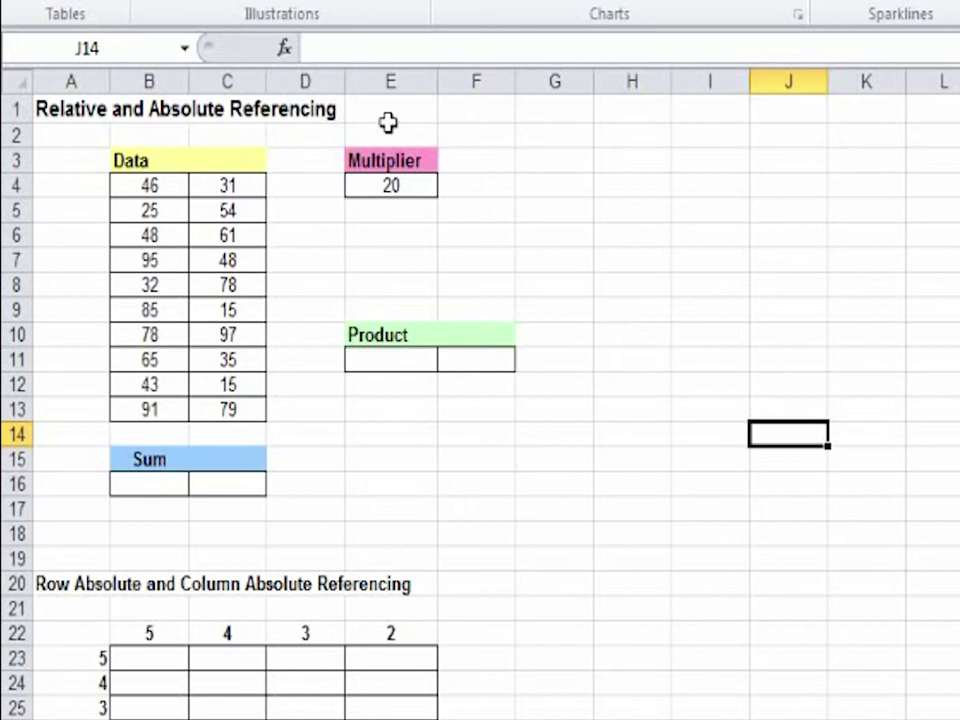
# Step: Enter =SUM(B4:B13) in B16 to total the first Data column as 608
pyautogui.click(150, 484)
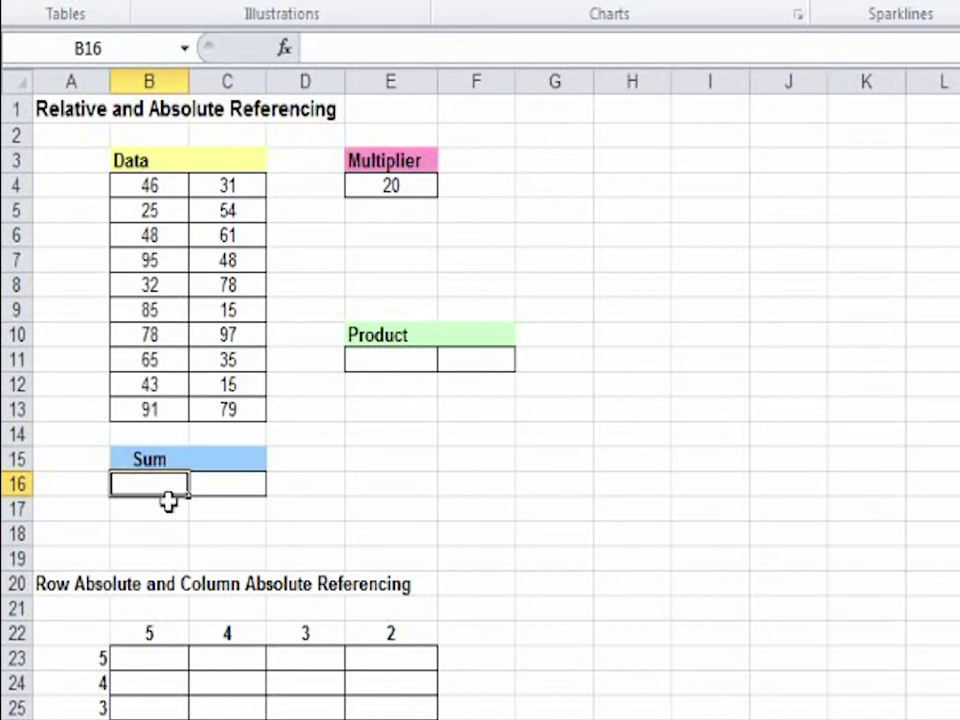
pyautogui.write('=')
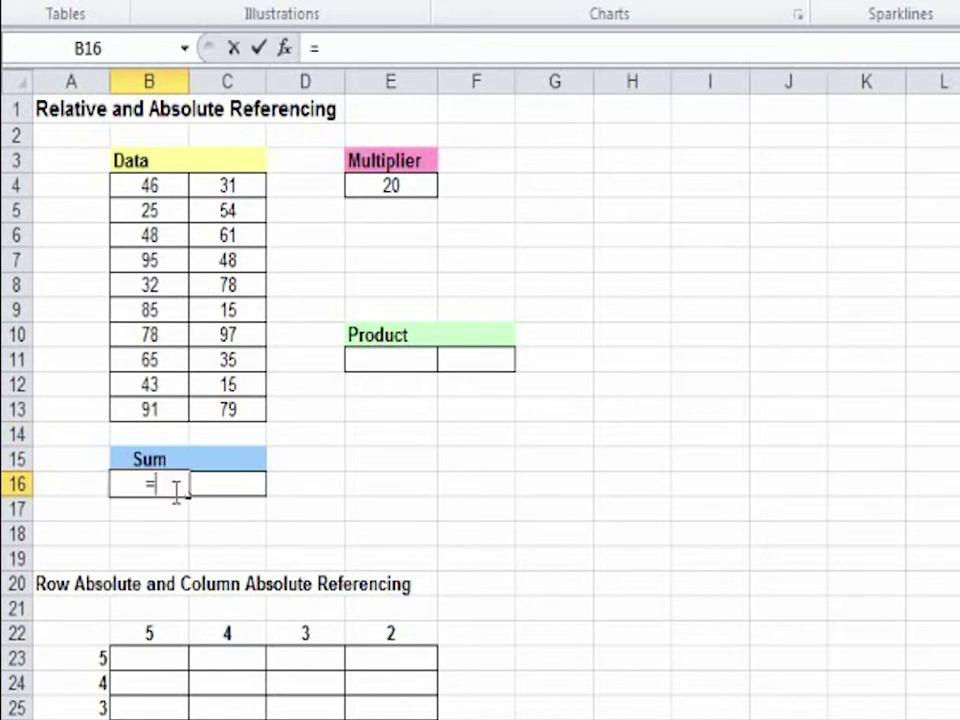
pyautogui.write('Sum')
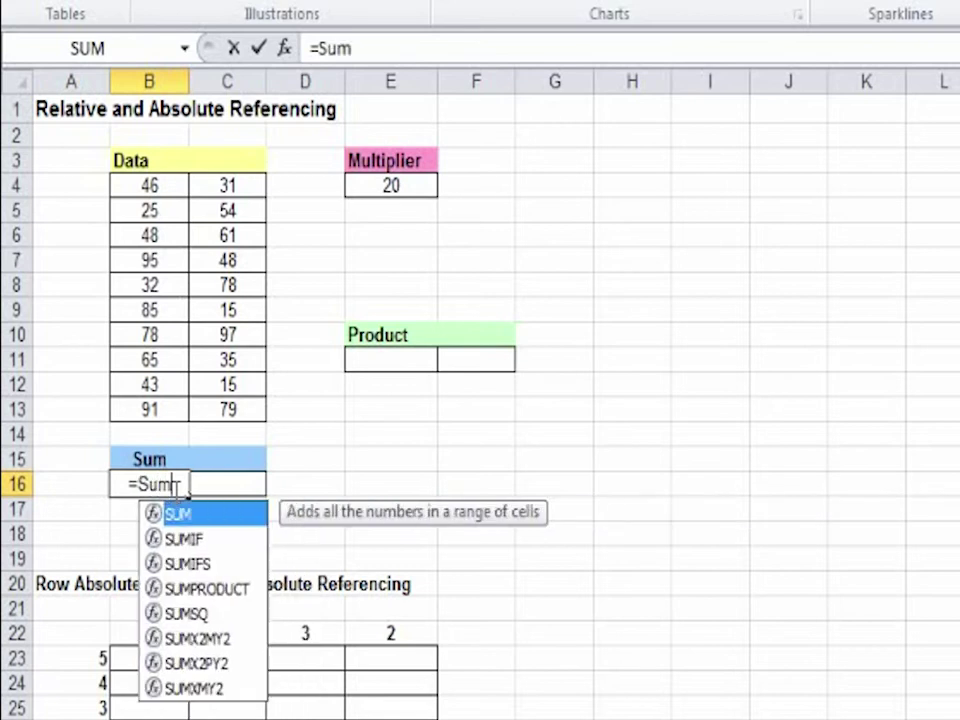
pyautogui.write('(')
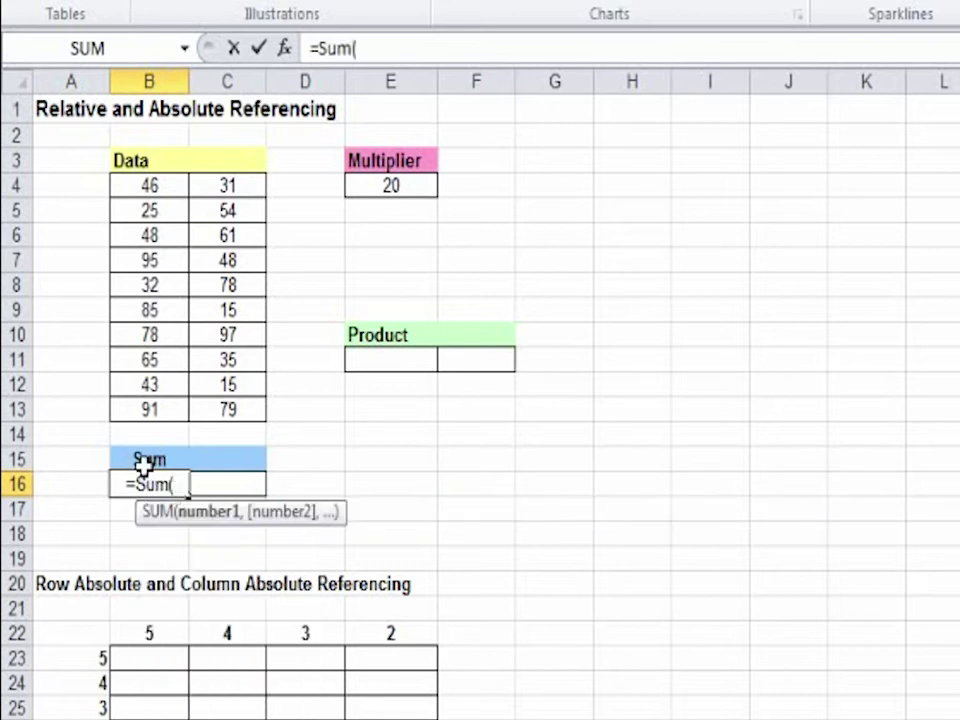
pyautogui.moveTo(185, 197); pyautogui.dragTo(173, 413)
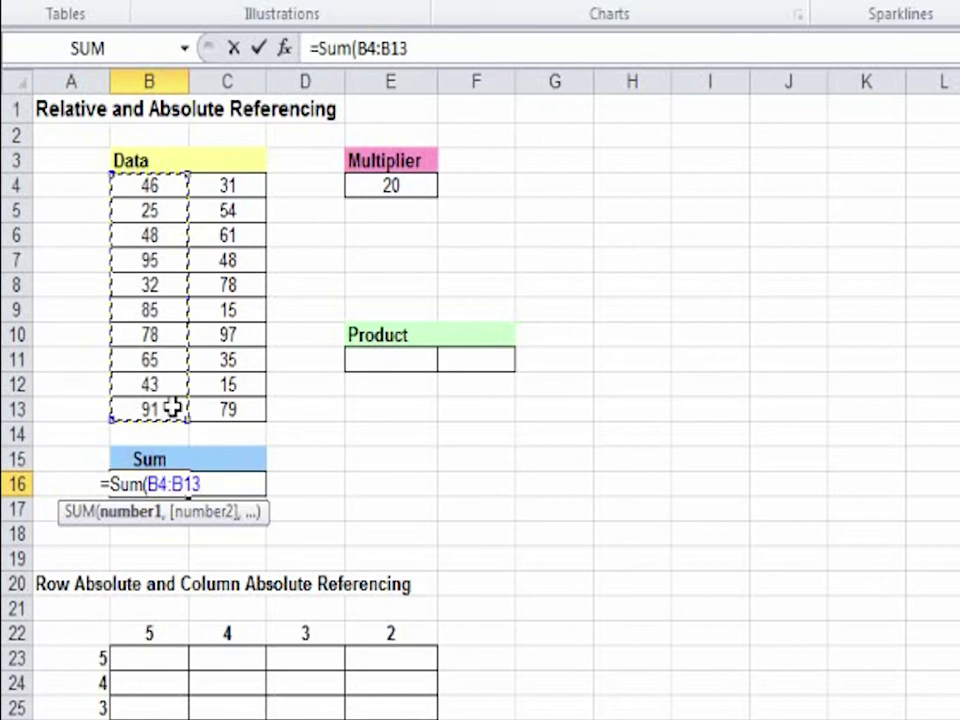
pyautogui.write(')')
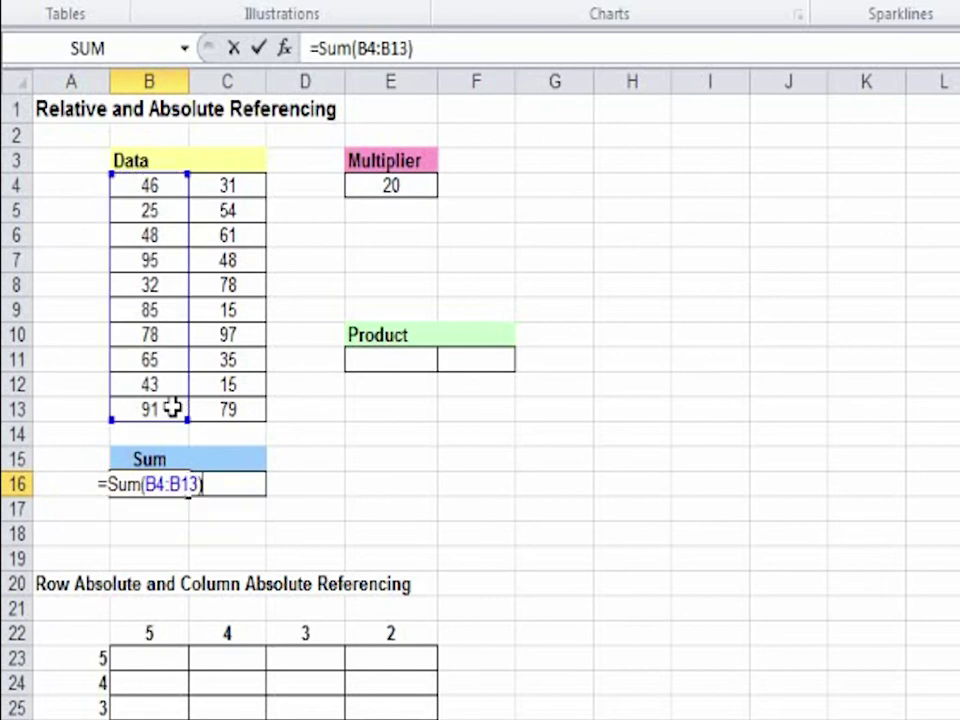
pyautogui.press('Return')
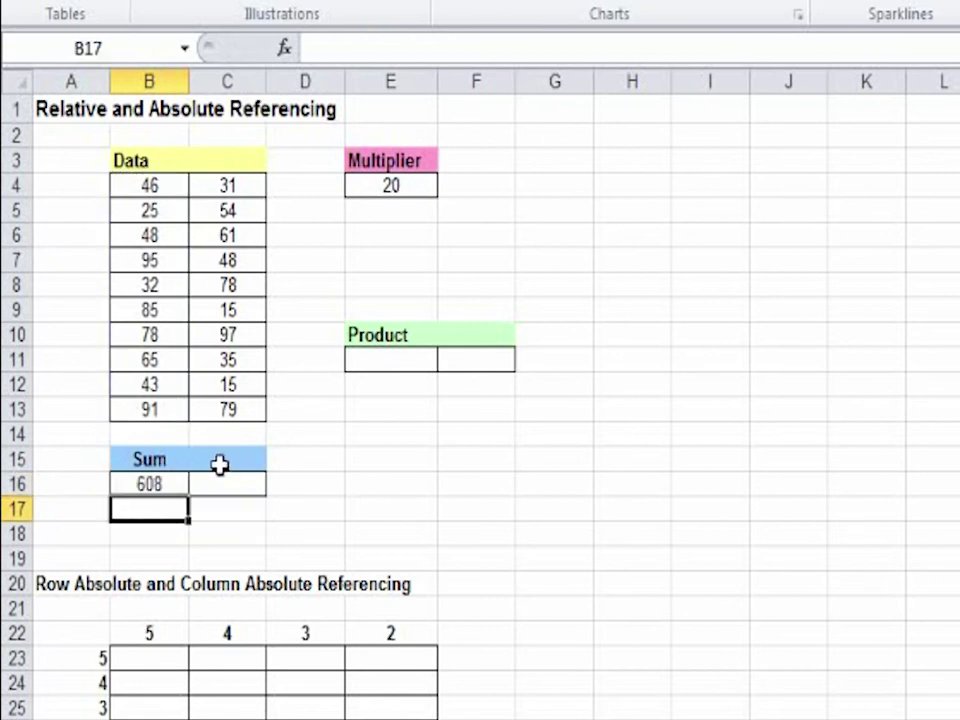
# Step: Fill the B16 total right into C16, which becomes =SUM(C4:C13) showing 513, and compare both formulas
pyautogui.click(170, 489)
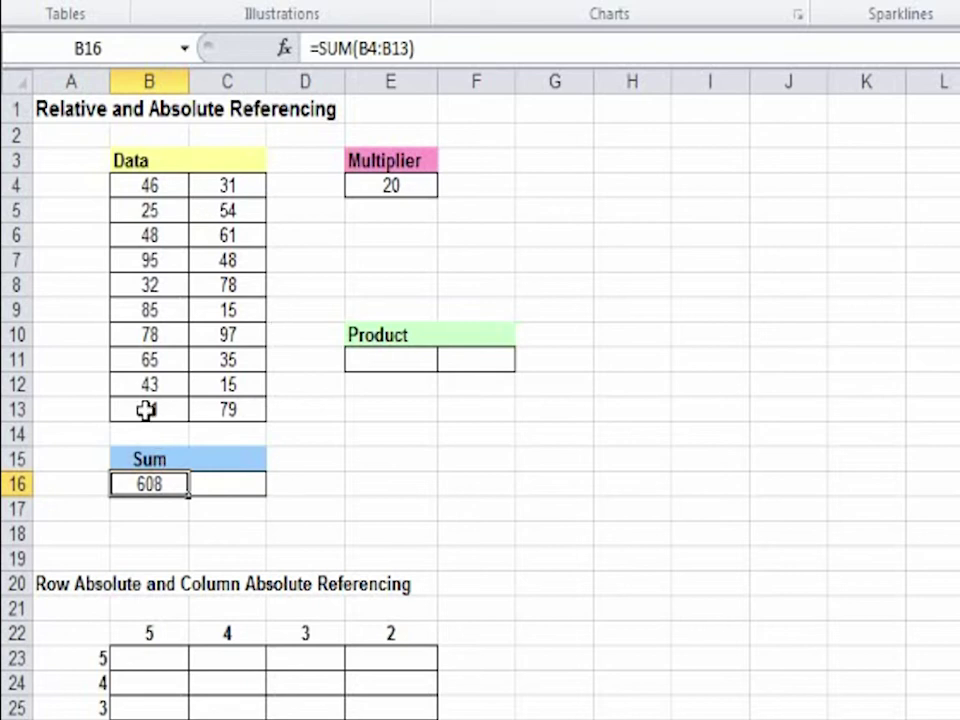
pyautogui.click(240, 486)
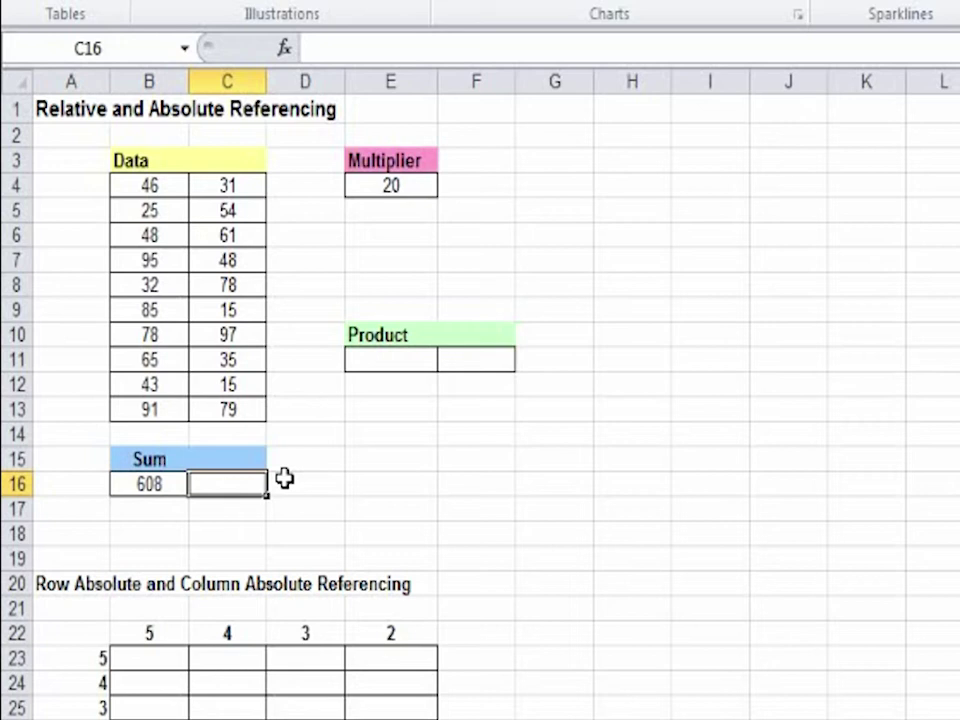
pyautogui.click(183, 488)
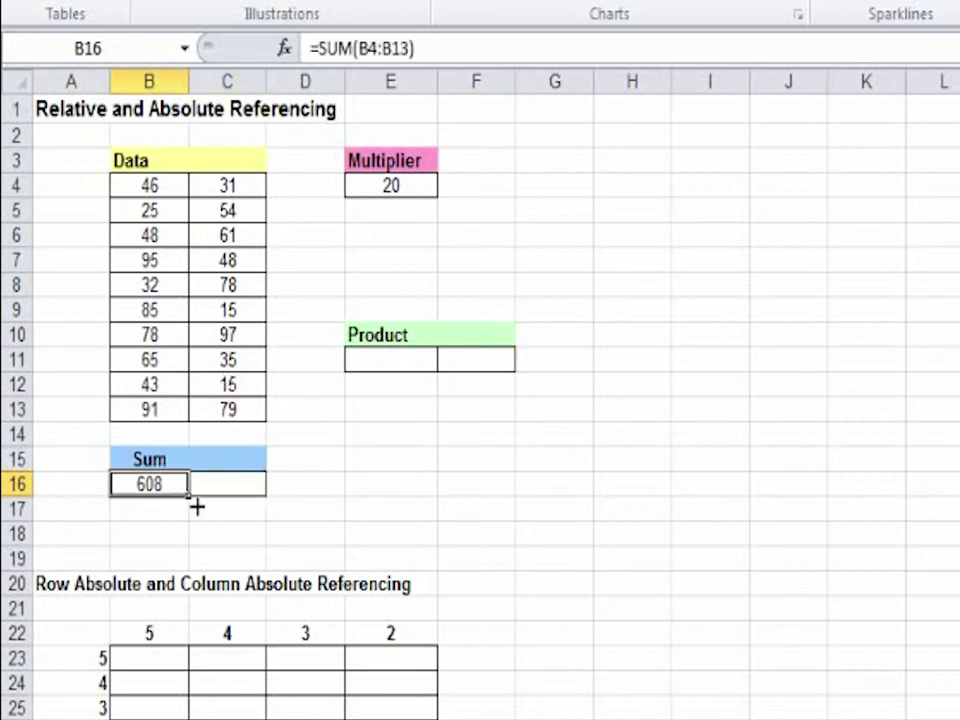
pyautogui.moveTo(218, 507); pyautogui.dragTo(263, 510)
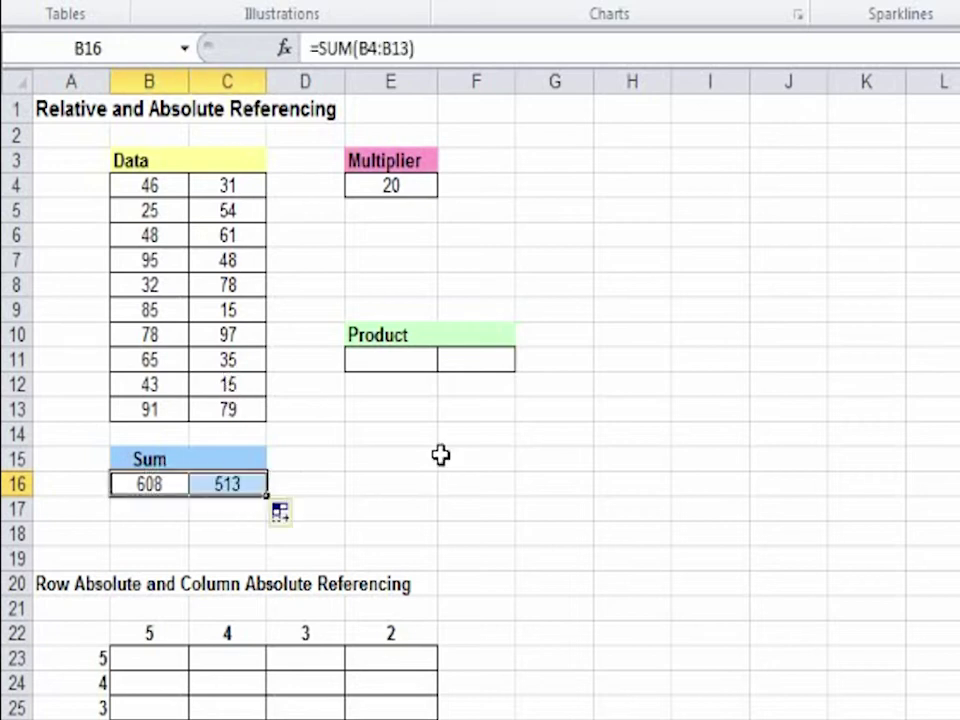
pyautogui.click(430, 440)
pyautogui.click(250, 489)
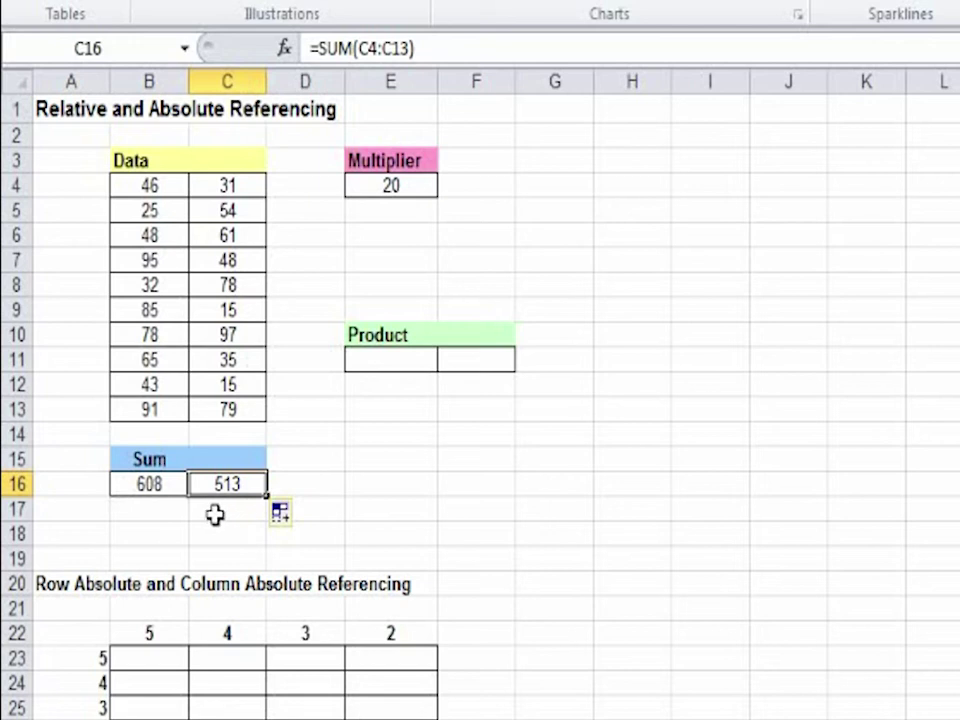
pyautogui.click(158, 488)
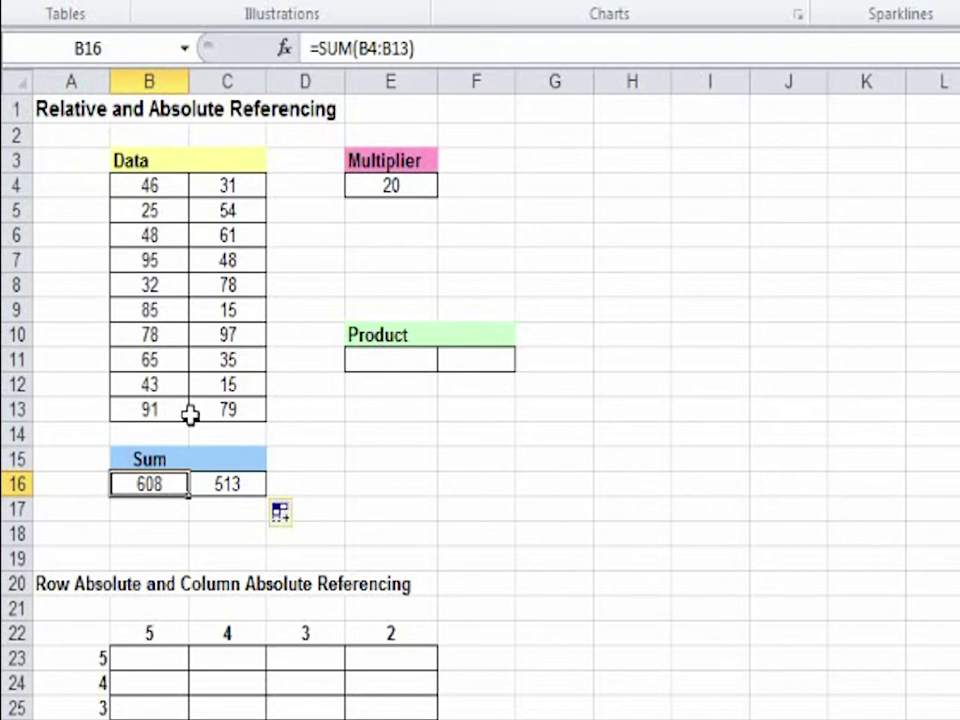
pyautogui.click(232, 487)
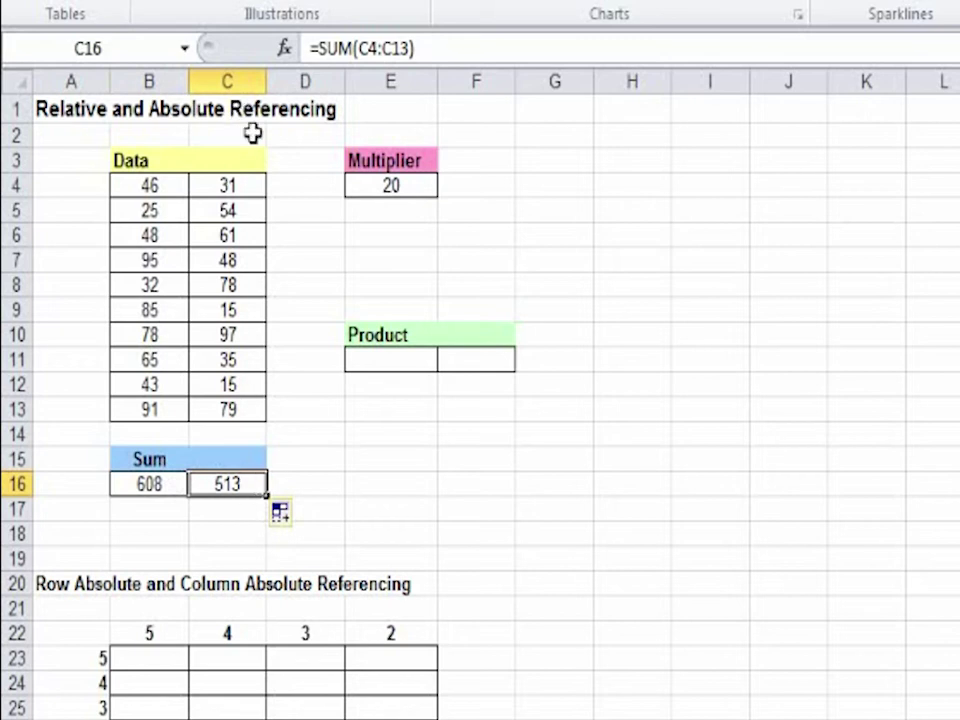
# Step: Enter =B16*E4 in E11 to multiply the 608 total by the multiplier 20, giving 12160
pyautogui.click(426, 367)
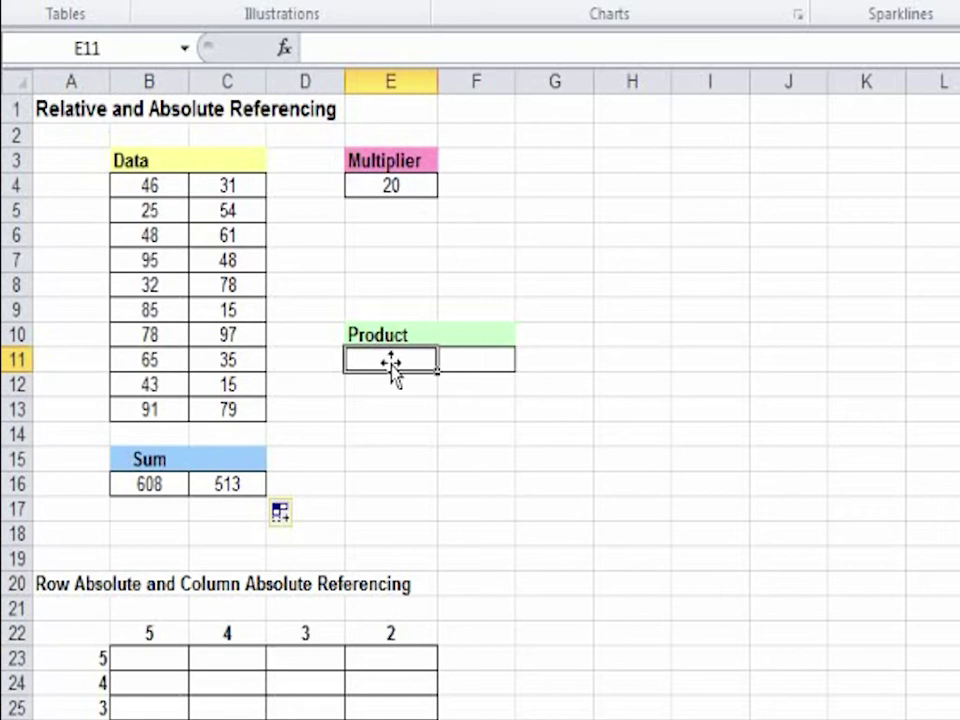
pyautogui.write('=')
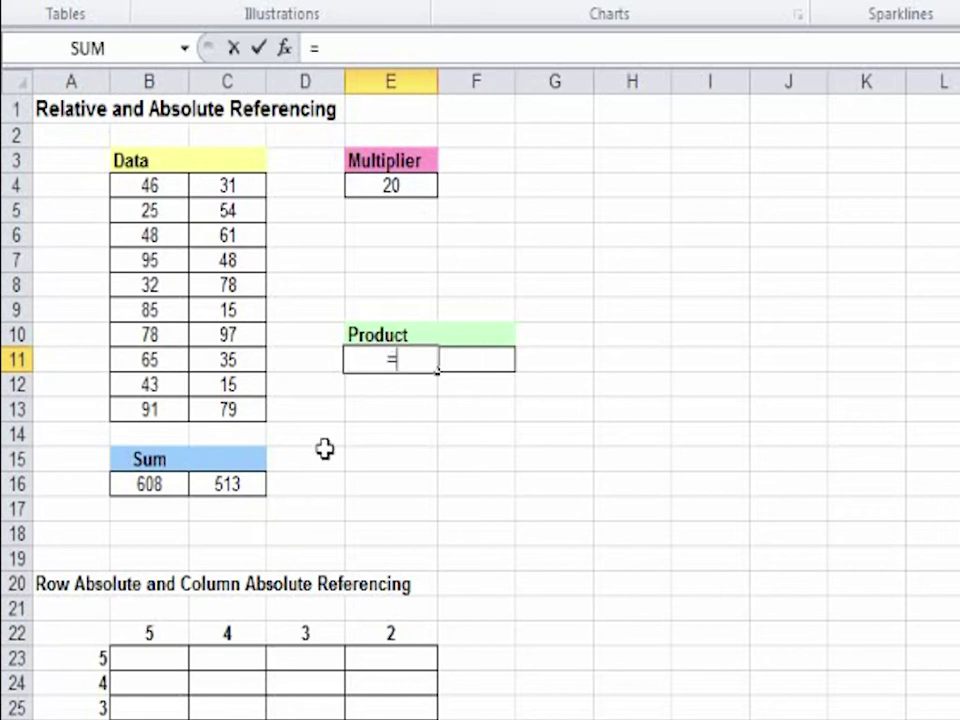
pyautogui.click(180, 490)
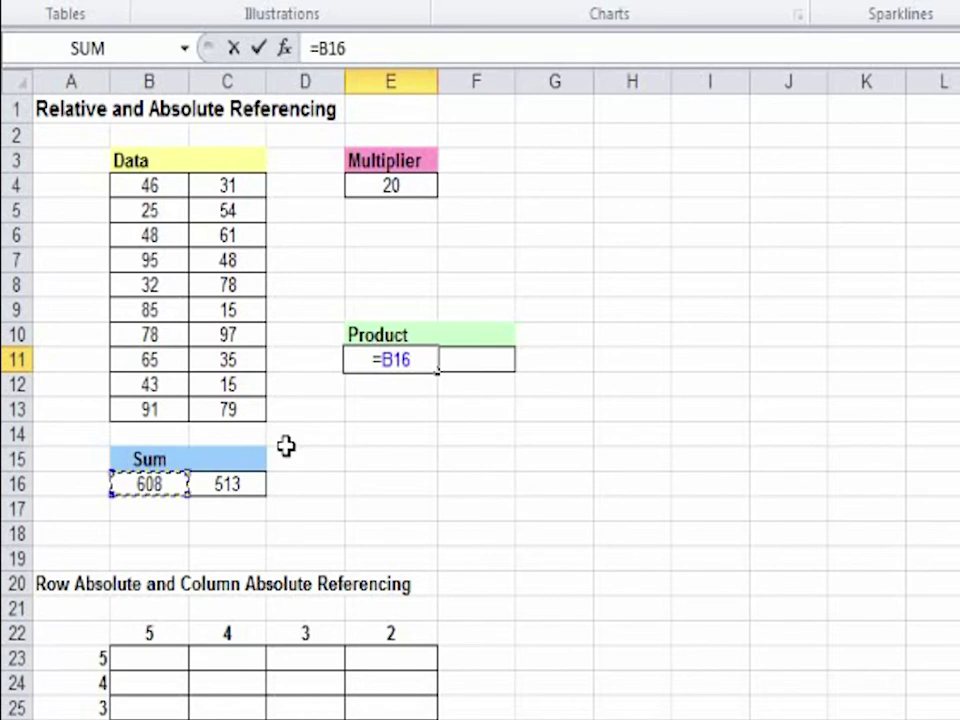
pyautogui.write('*')
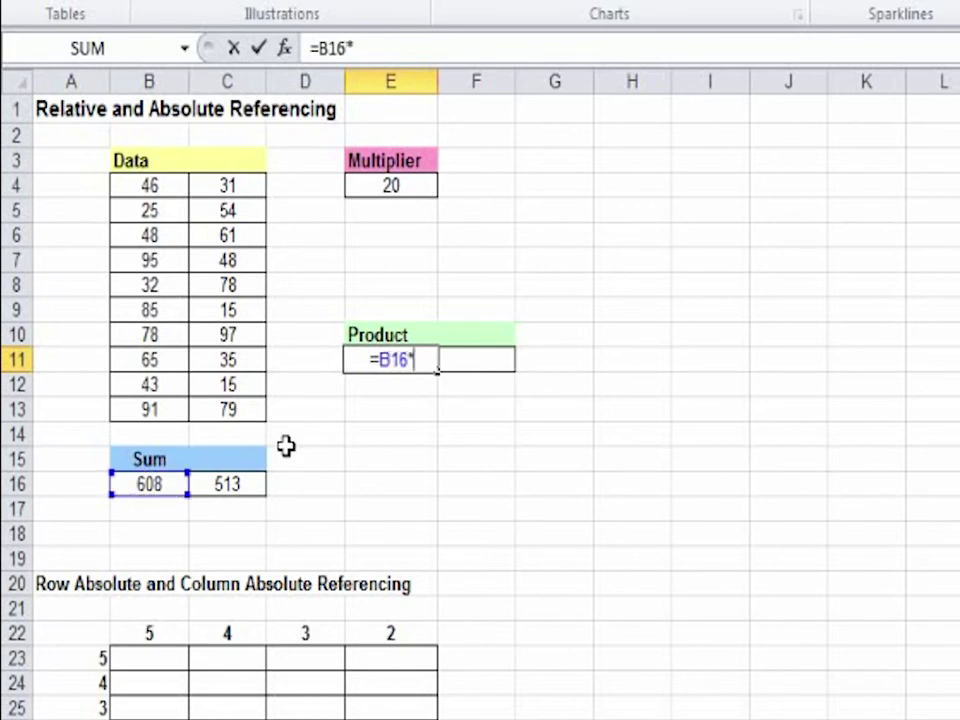
pyautogui.click(410, 200)
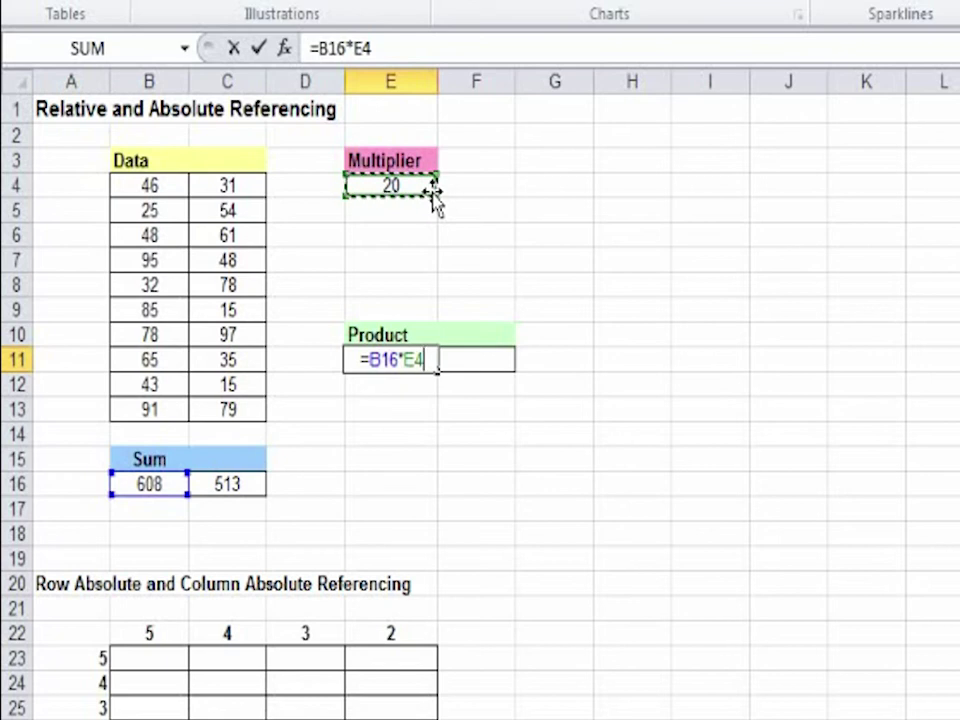
pyautogui.press('Return')
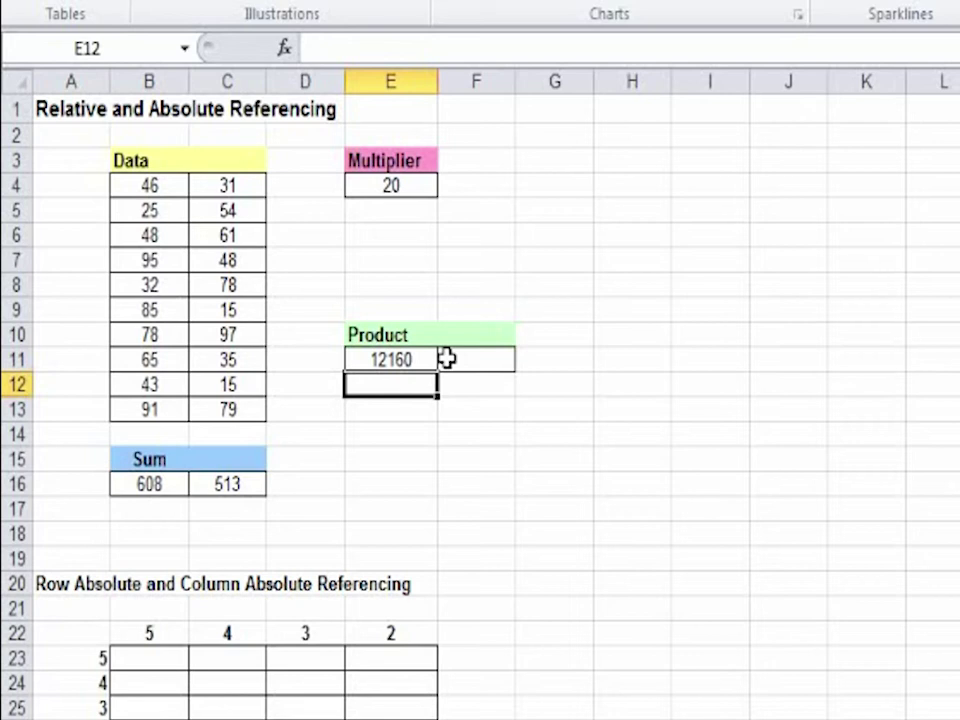
# Step: Fill E11's formula into F11, which shifts to =C16*F4 and shows 0 because F4 is empty
pyautogui.press('Up')
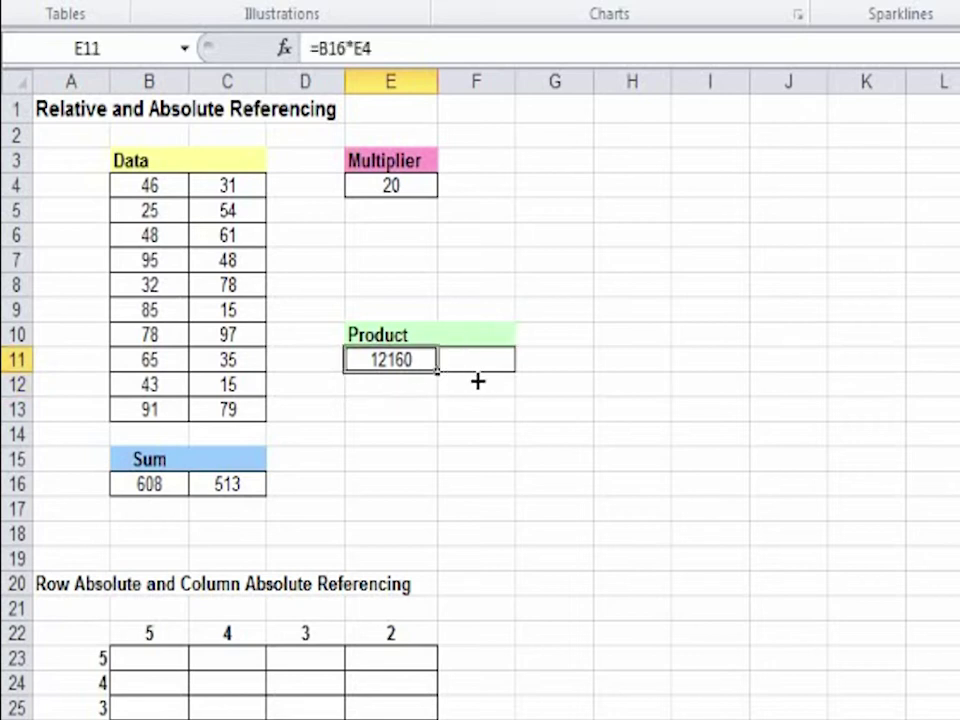
pyautogui.moveTo(478, 381); pyautogui.dragTo(521, 386)
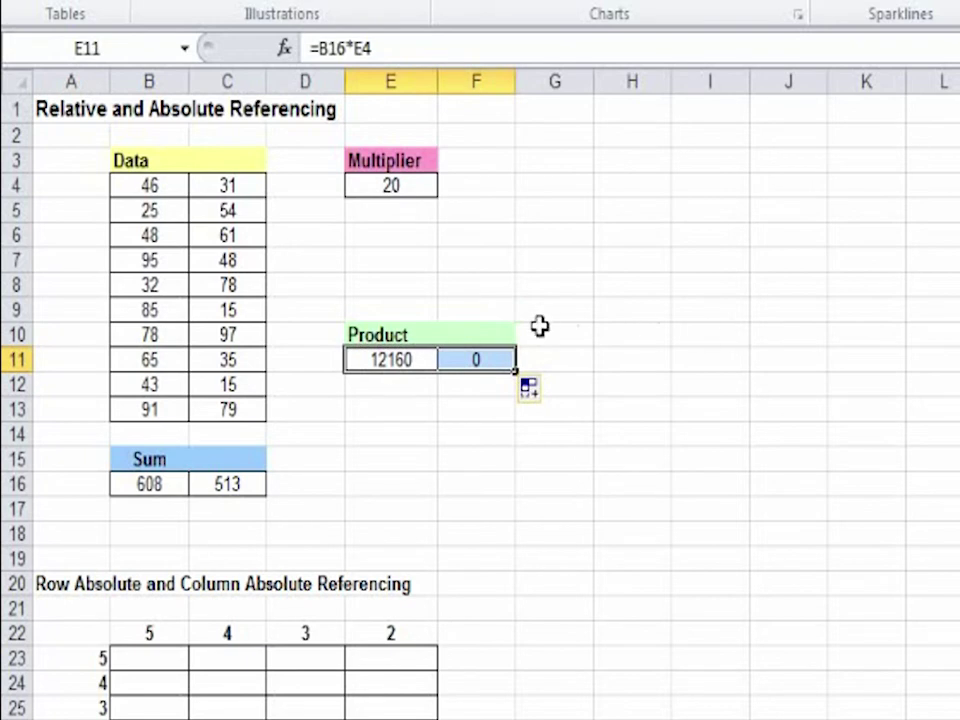
pyautogui.click(510, 368)
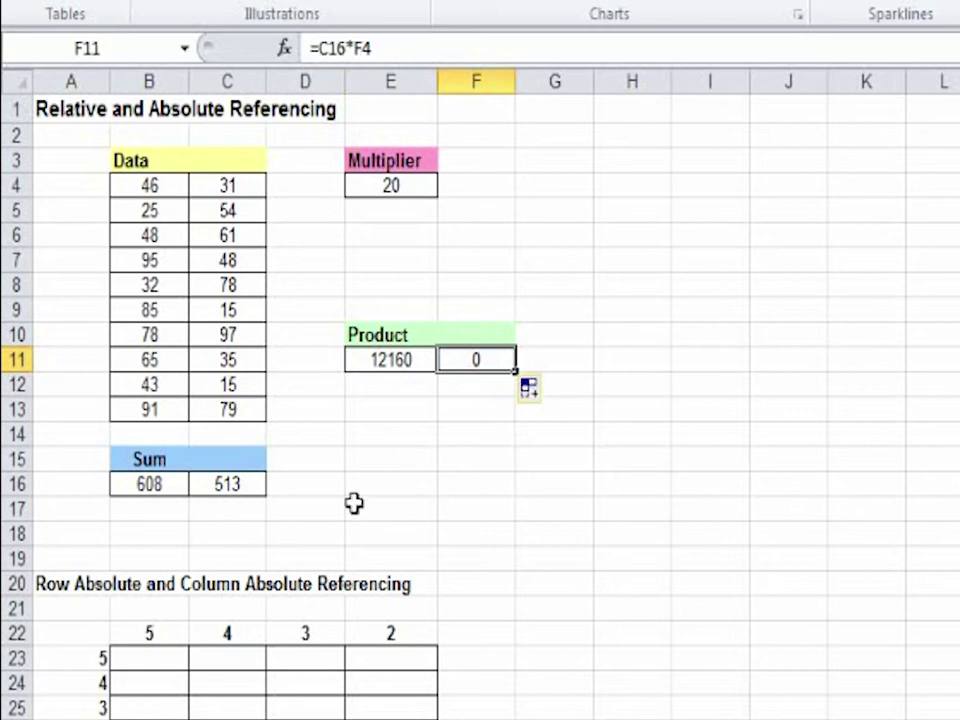
pyautogui.click(507, 196)
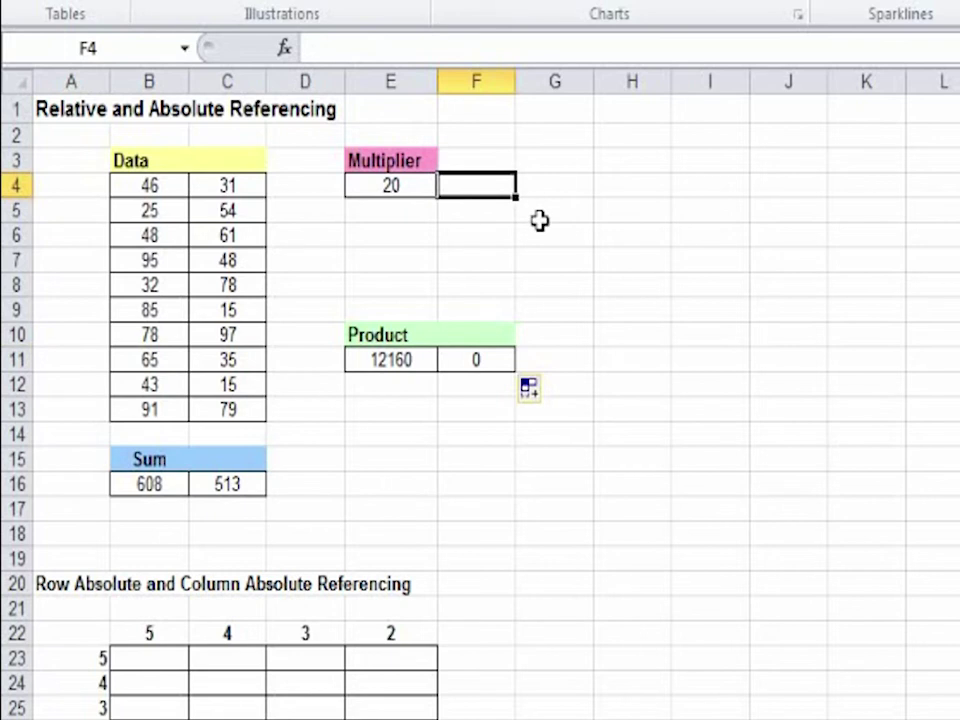
pyautogui.click(500, 362)
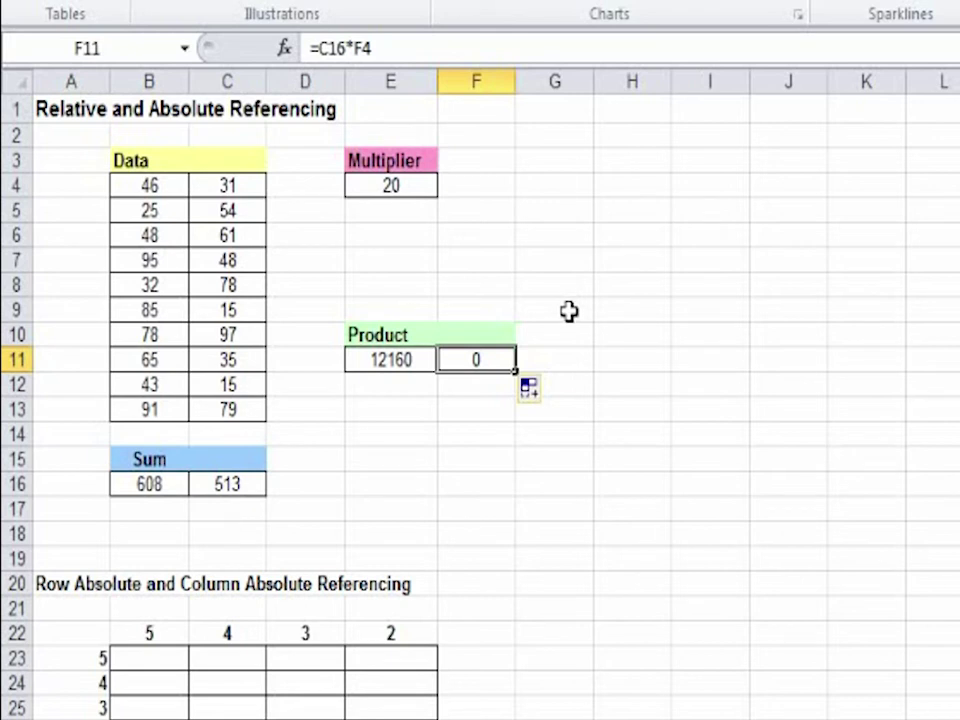
# Step: Edit E11's formula in the formula bar to =B16*$E$4, making the multiplier reference absolute
pyautogui.click(400, 365)
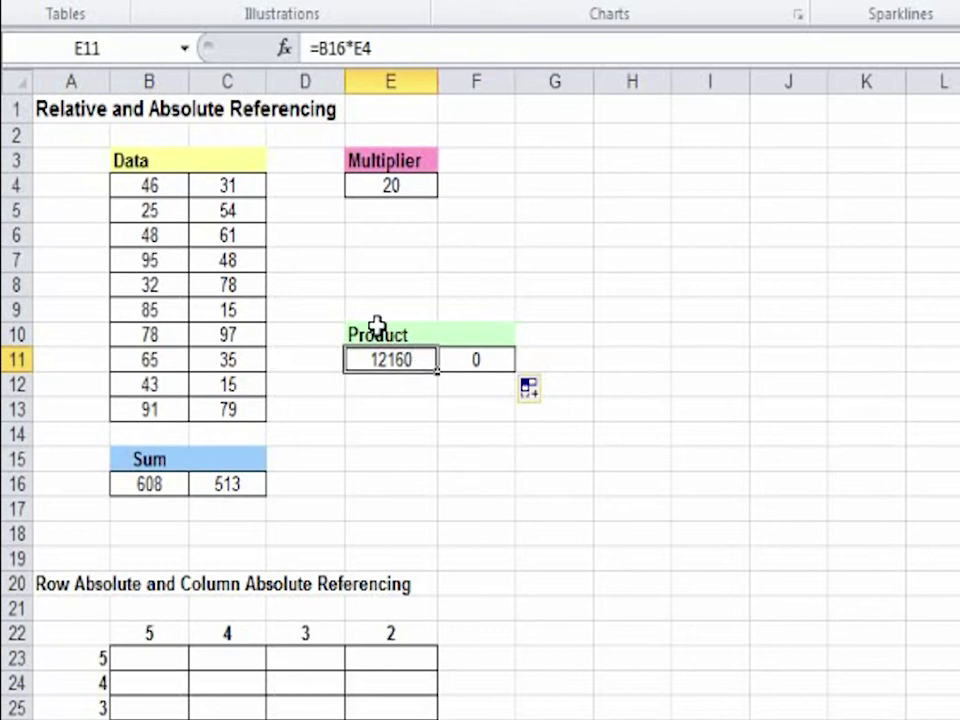
pyautogui.click(366, 48)
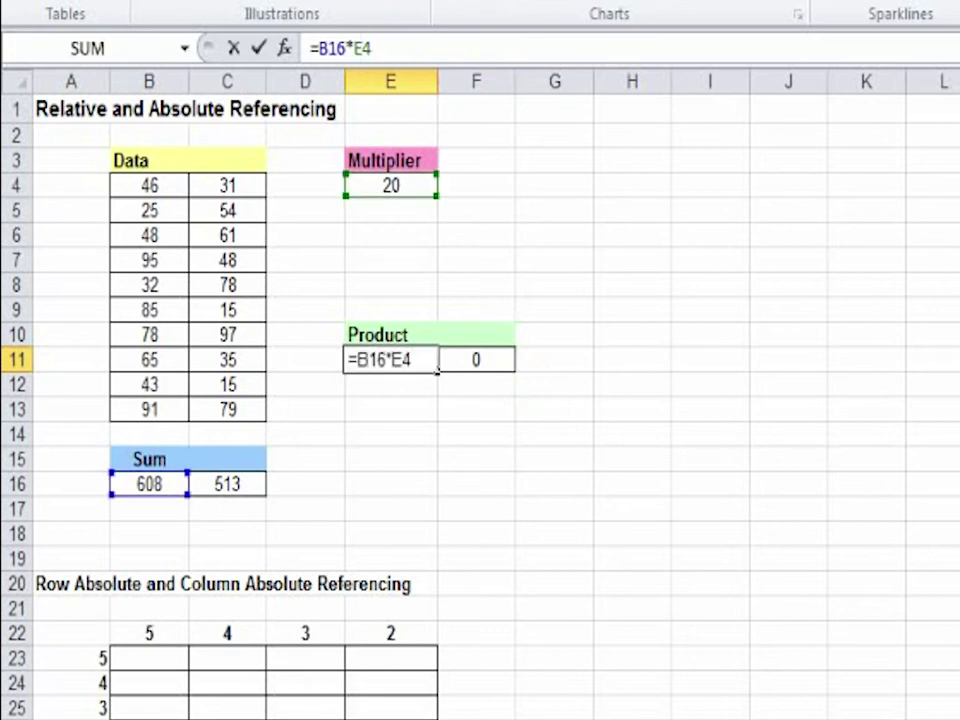
pyautogui.write('$')
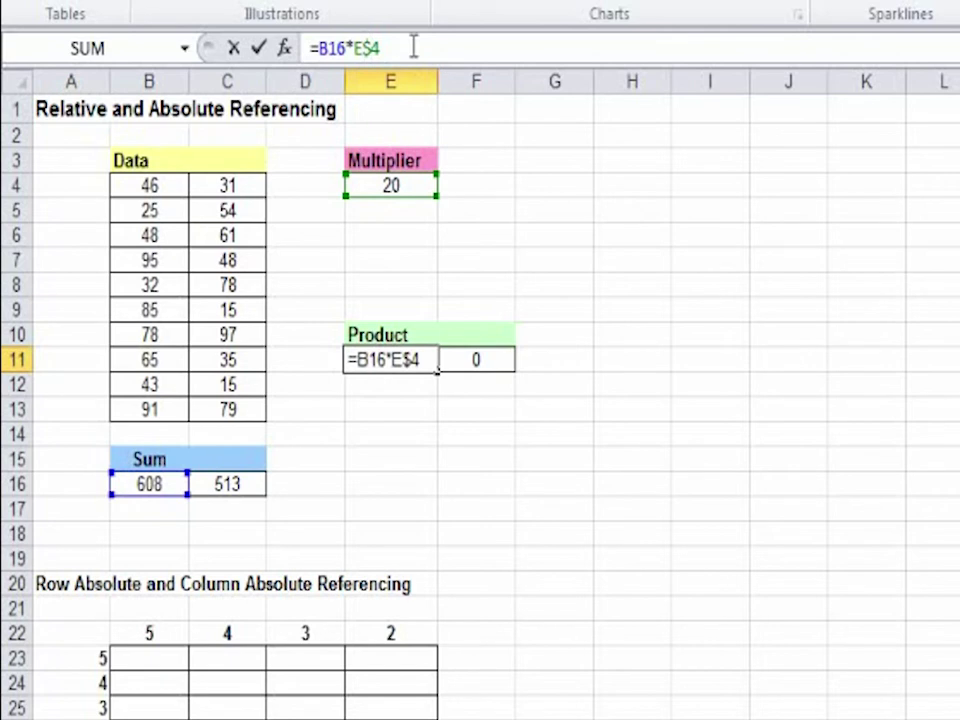
pyautogui.write('$')
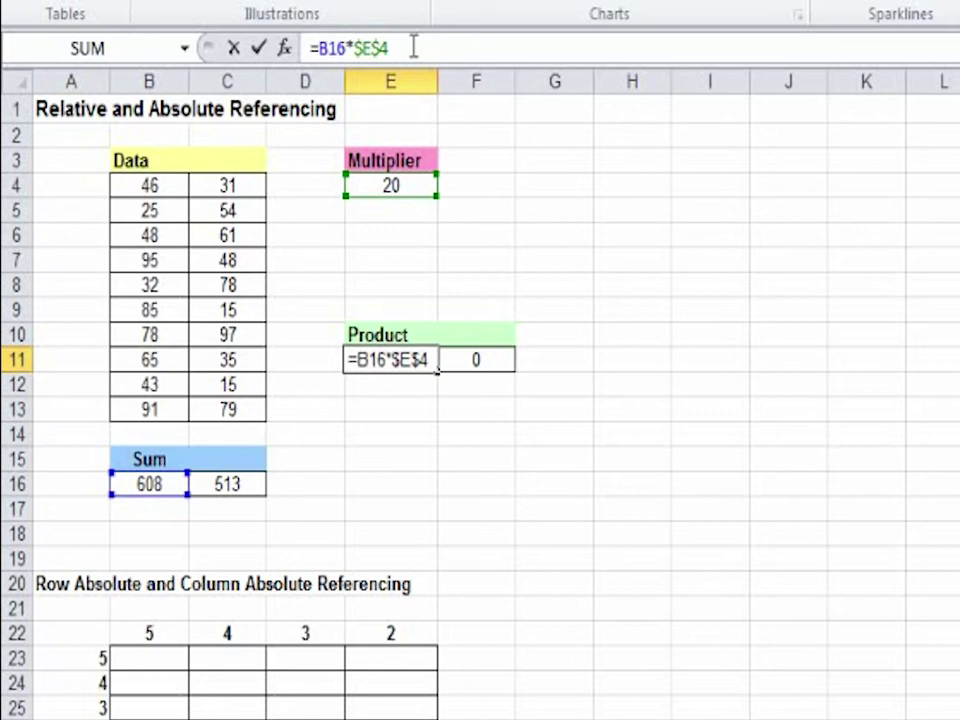
# Step: Commit the locked formula and fill E11 into F11, which now shows 10260
pyautogui.press('Return')
pyautogui.click(413, 362)
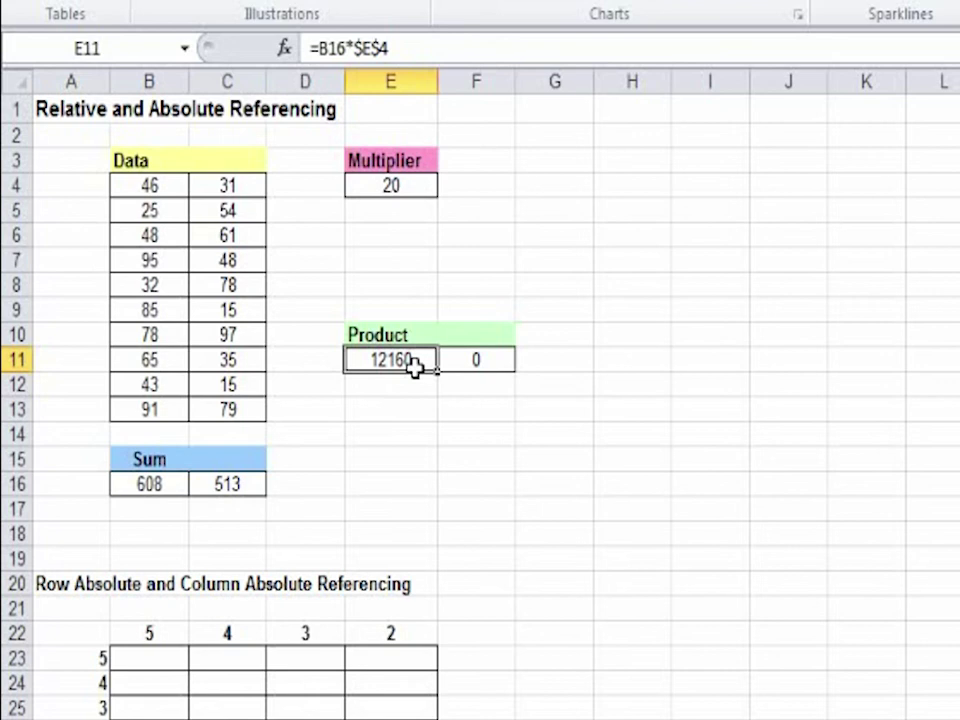
pyautogui.moveTo(448, 380); pyautogui.dragTo(514, 381)
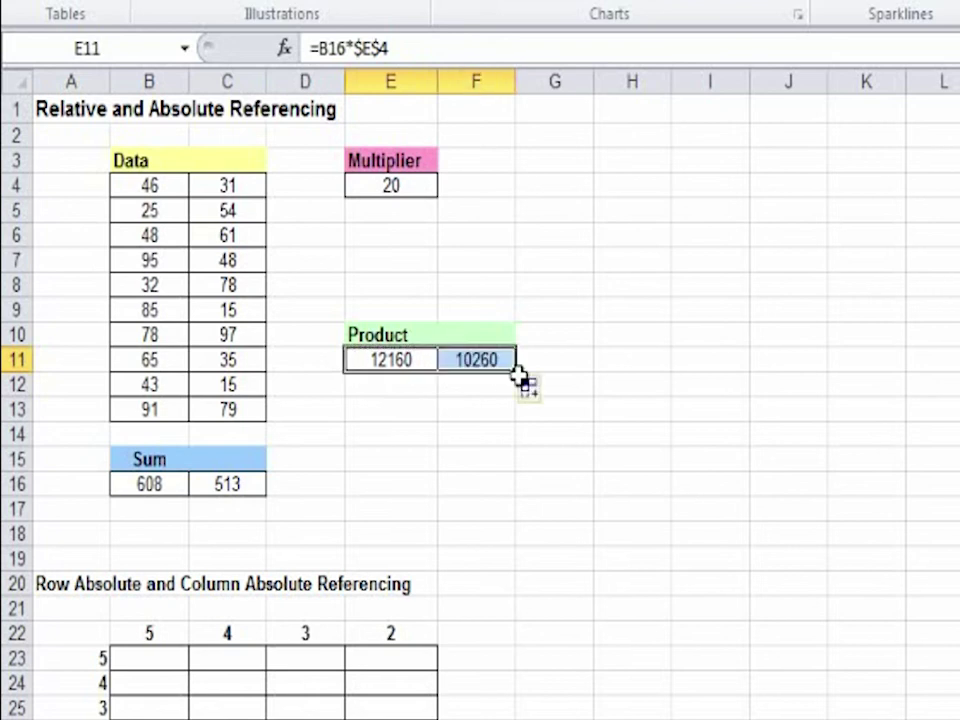
pyautogui.click(937, 368)
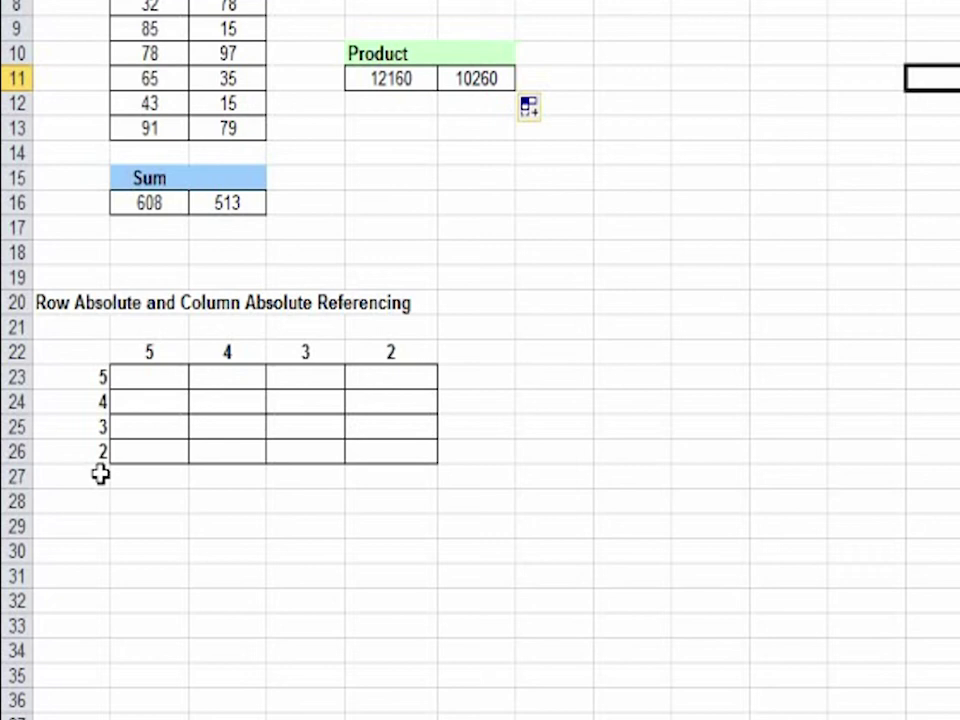
# Step: Enter =A23*B22 in B23, multiplying the row label by the column header to give 25
pyautogui.click(158, 380)
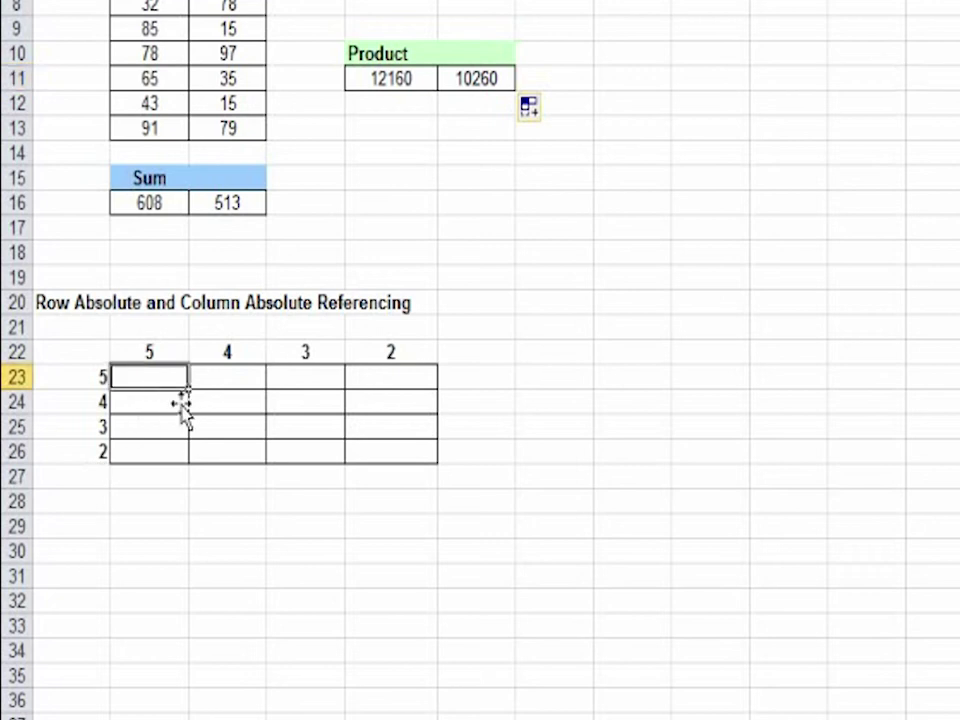
pyautogui.write('=')
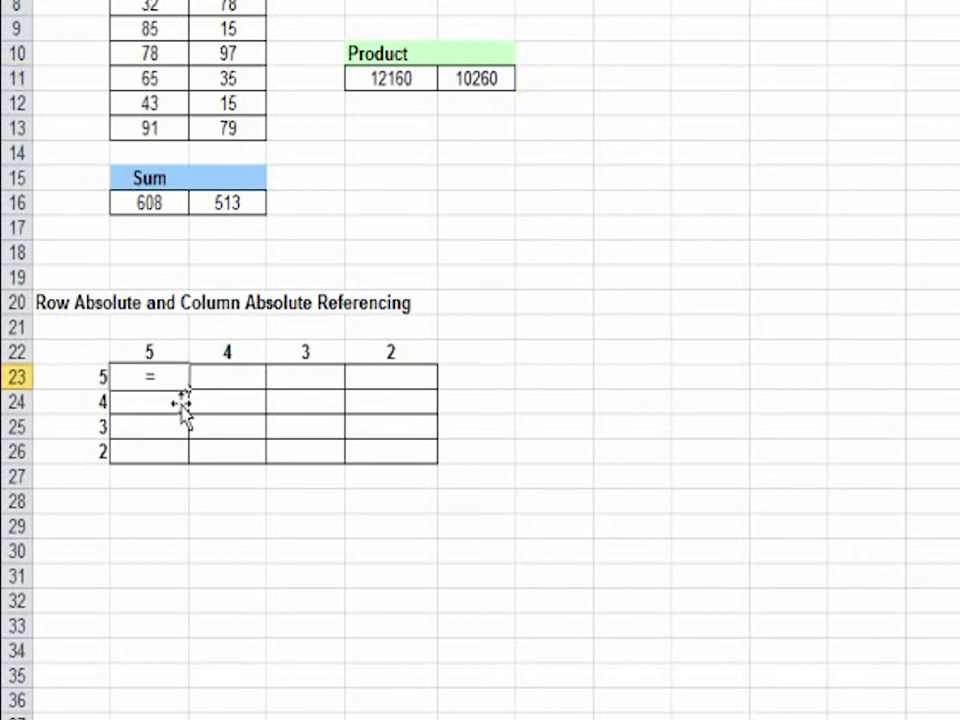
pyautogui.click(66, 380)
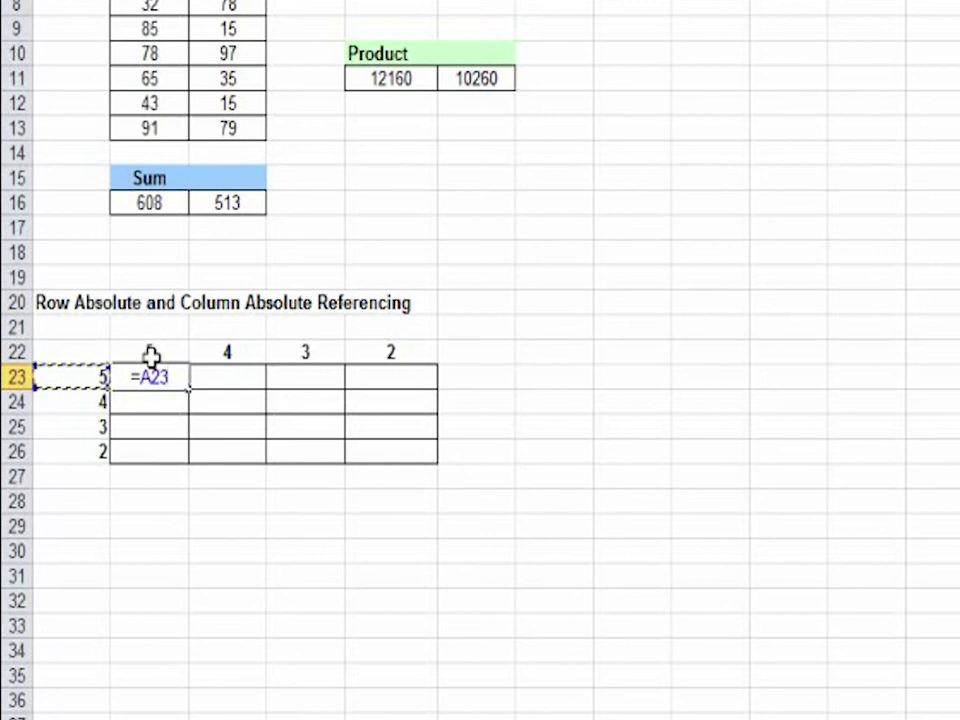
pyautogui.write('*')
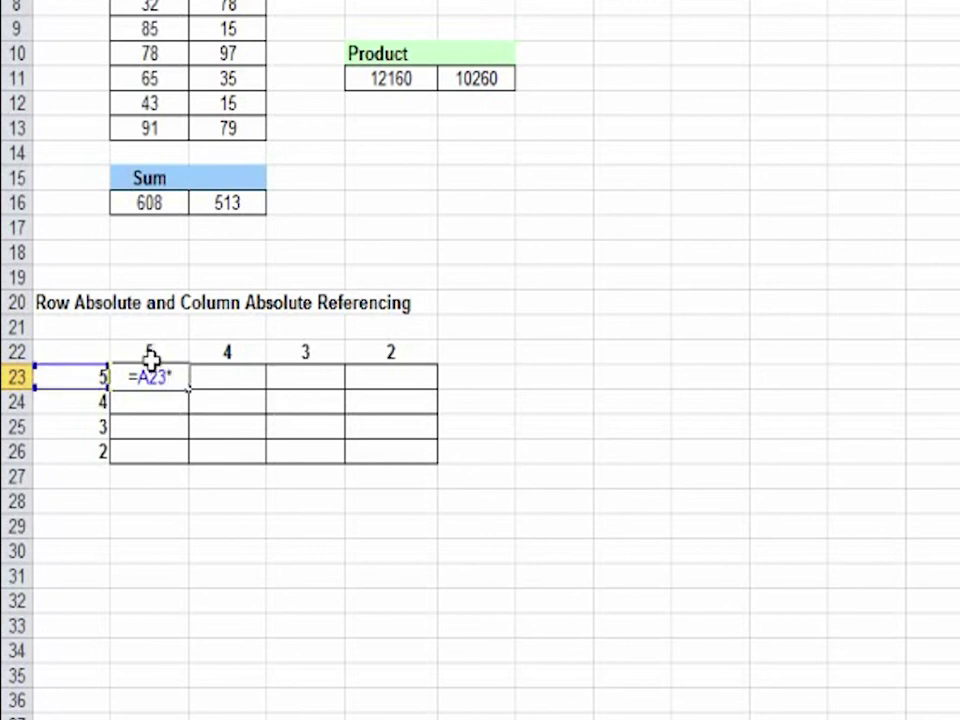
pyautogui.click(150, 355)
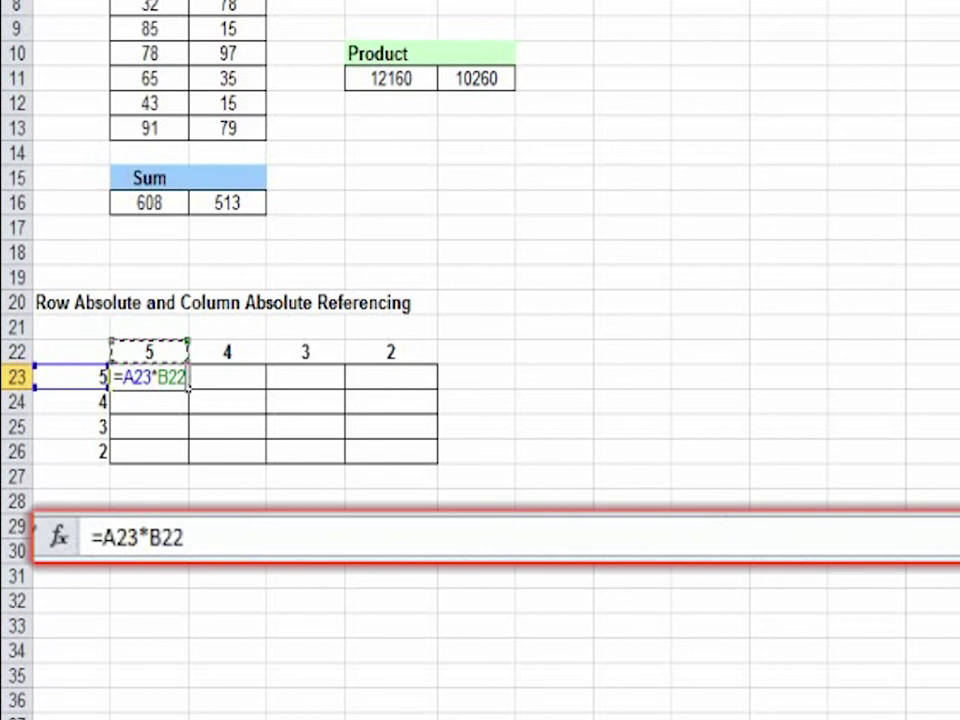
pyautogui.press('Return')
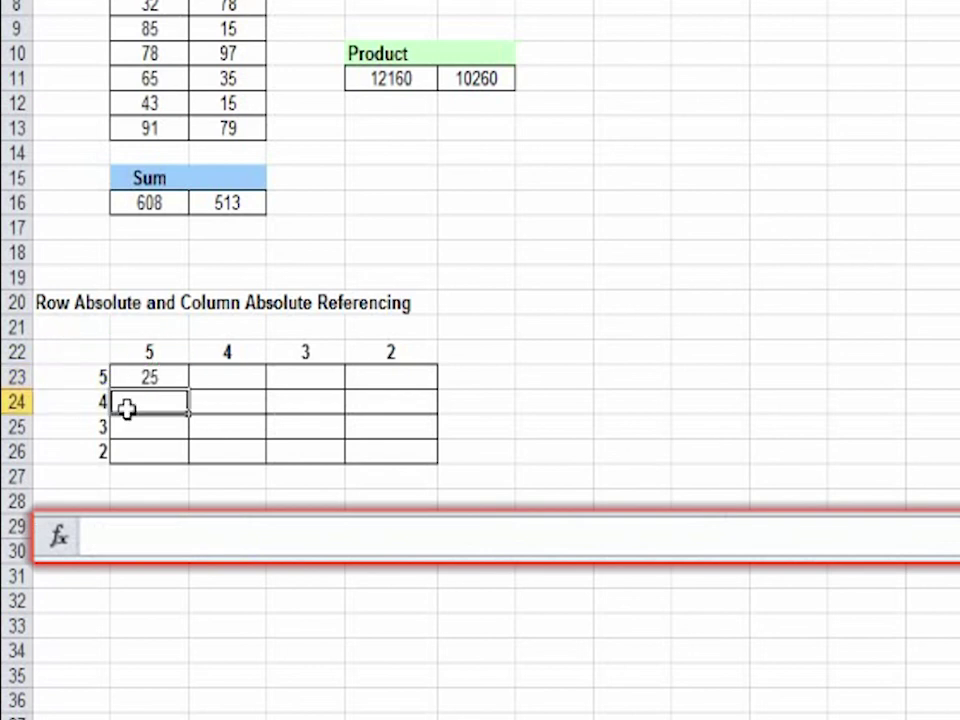
# Step: Fill B23 across to E23, giving 100, 300 and 600 as C23 shifts to =B23*C22
pyautogui.click(150, 382)
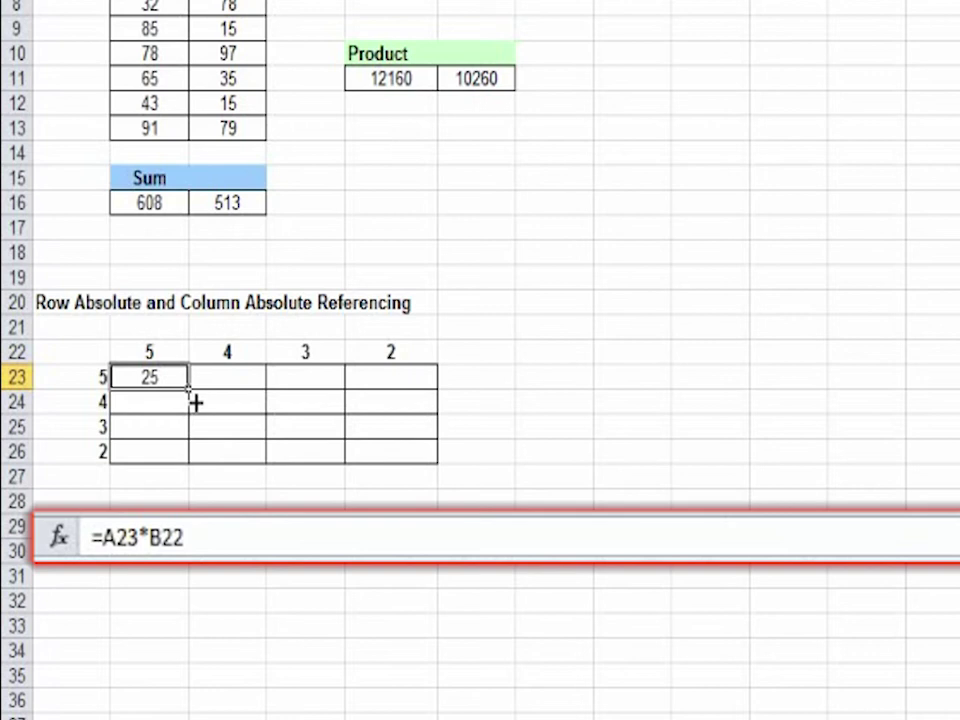
pyautogui.moveTo(196, 402); pyautogui.dragTo(456, 366)
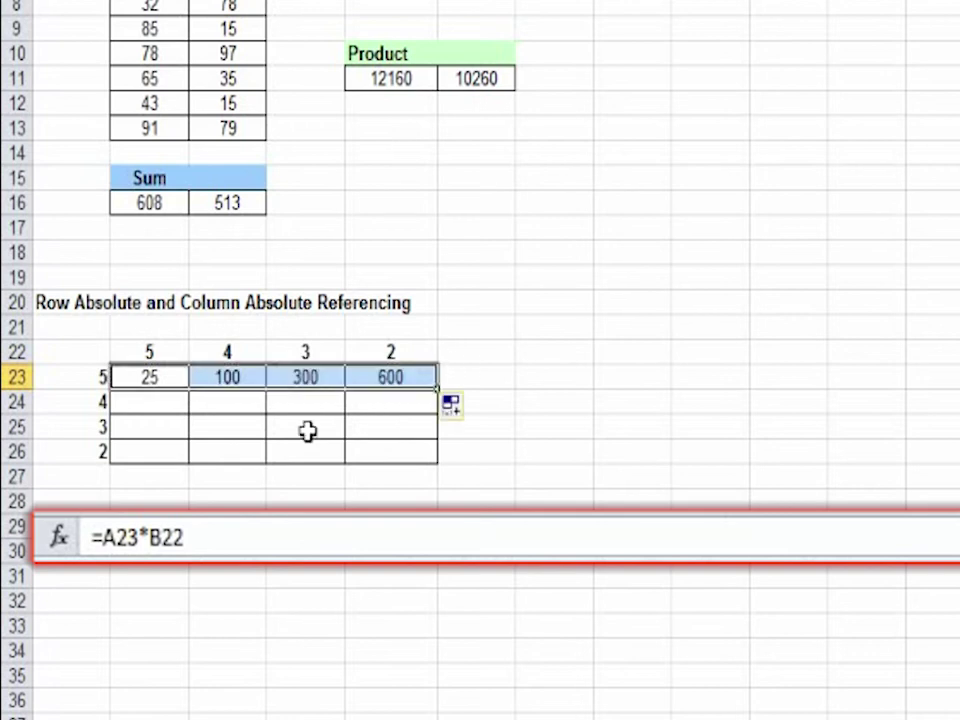
pyautogui.click(233, 384)
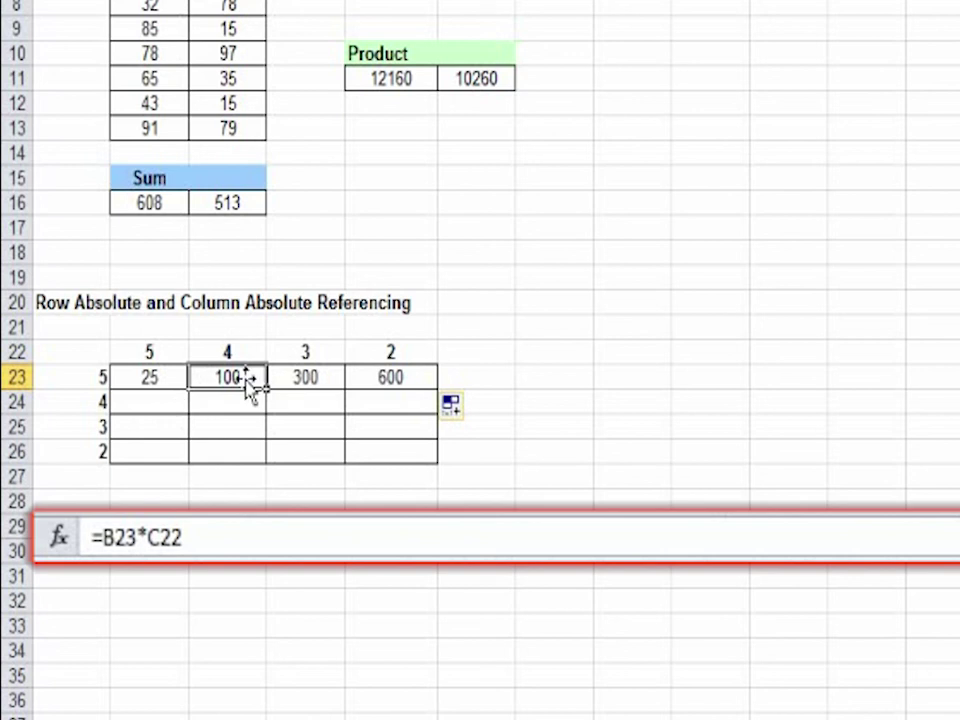
pyautogui.click(176, 400)
pyautogui.press('Up')
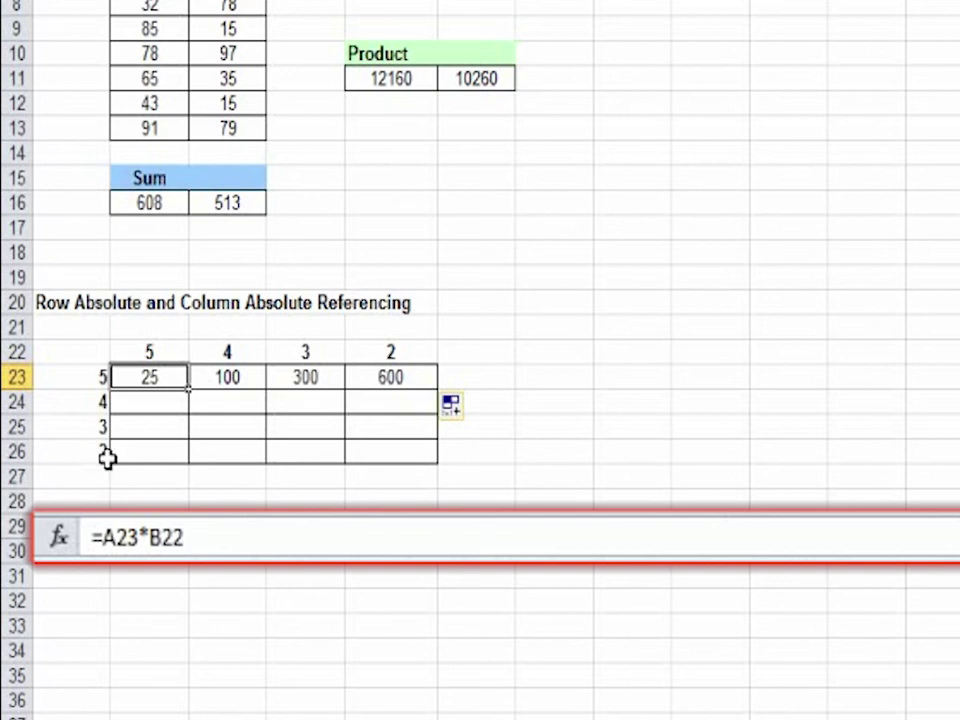
# Step: Insert $ before A in B23's formula so it reads =$A23*B22
pyautogui.click(110, 540)
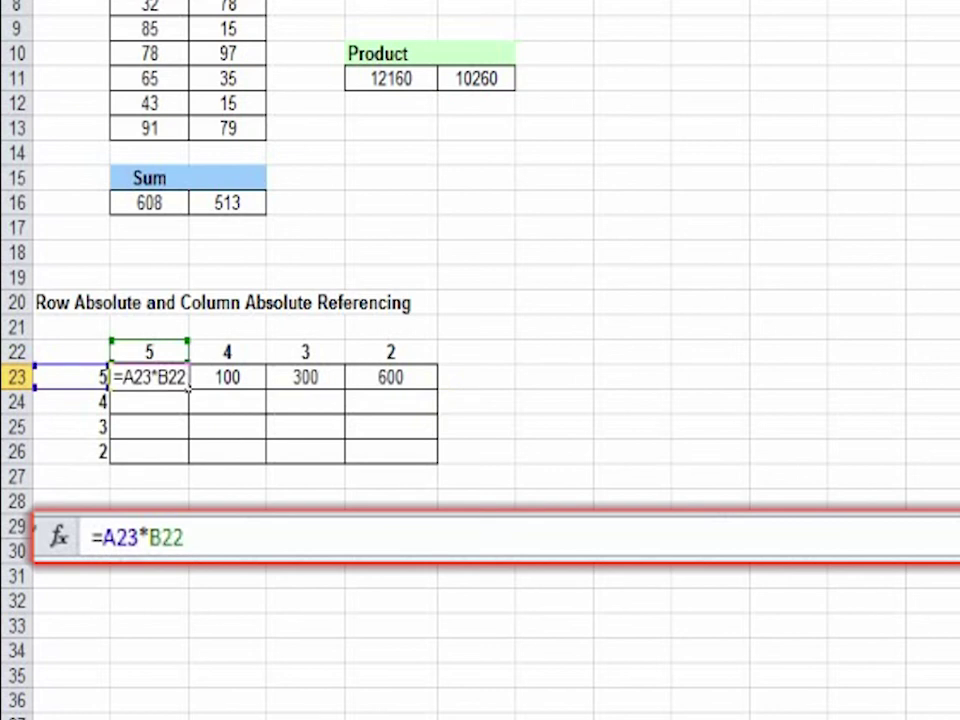
pyautogui.write('$')
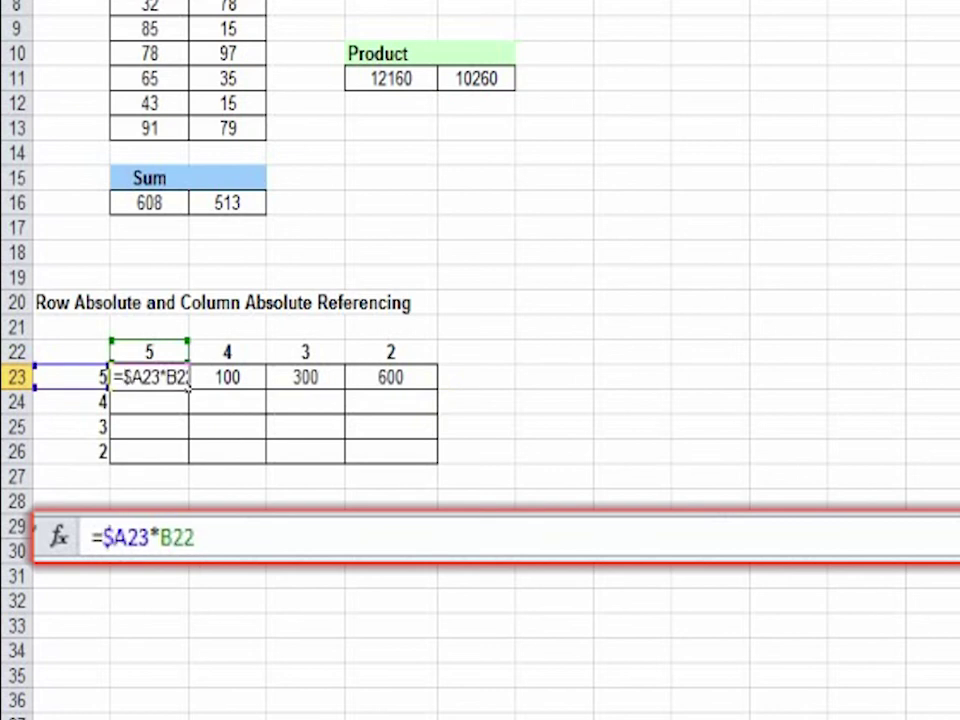
pyautogui.press('Return')
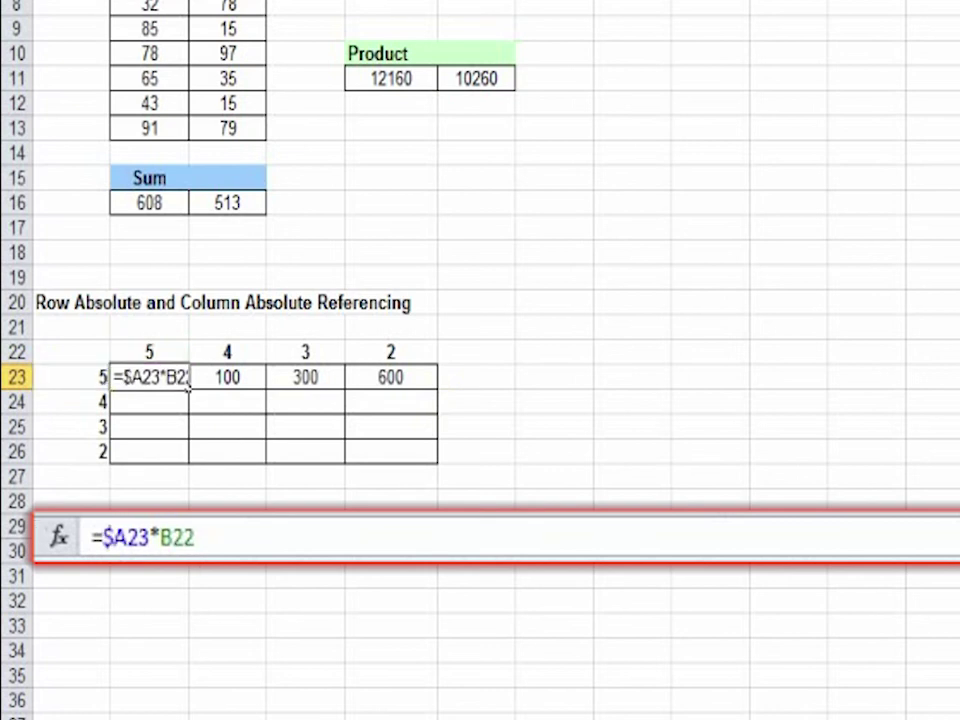
# Step: Refill row 23 from B23 through E23, now giving 25, 20, 15 and 10
pyautogui.click(140, 382)
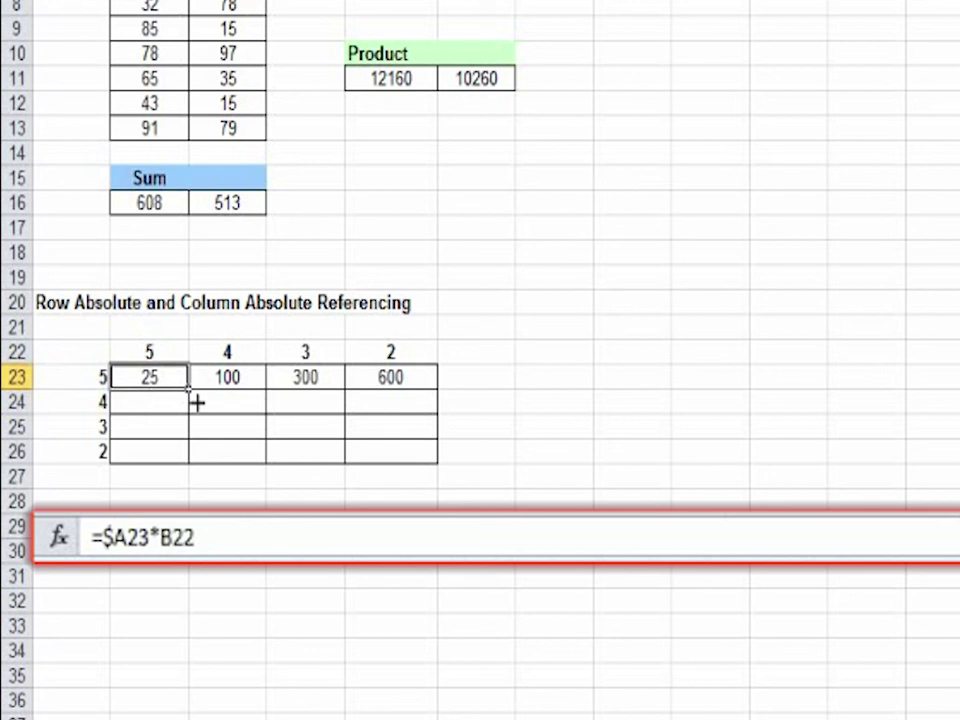
pyautogui.moveTo(197, 399); pyautogui.dragTo(396, 396)
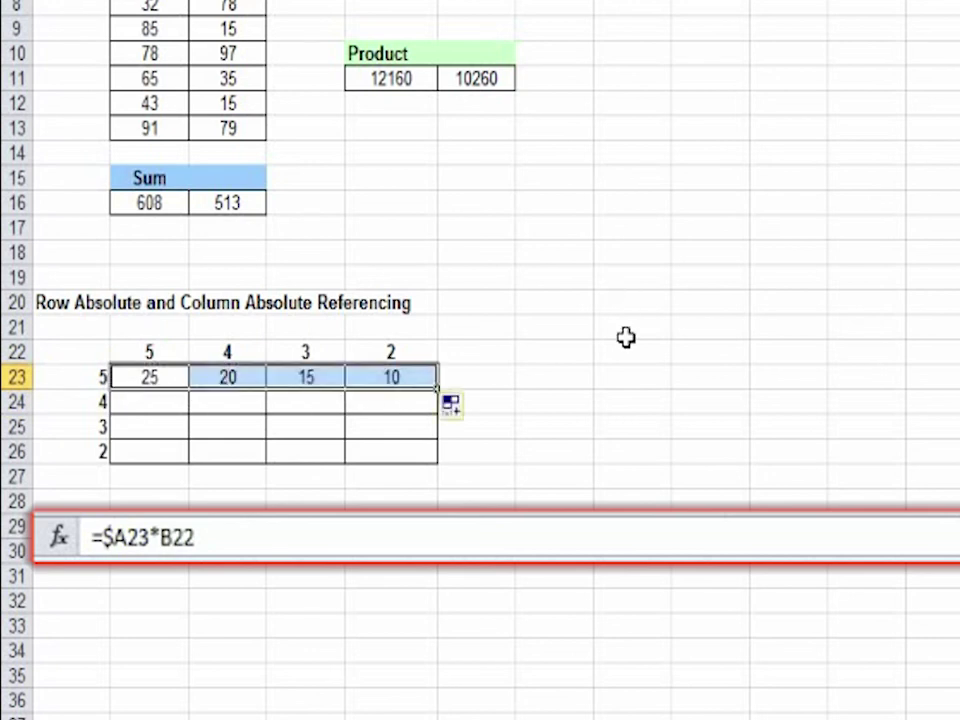
pyautogui.click(625, 337)
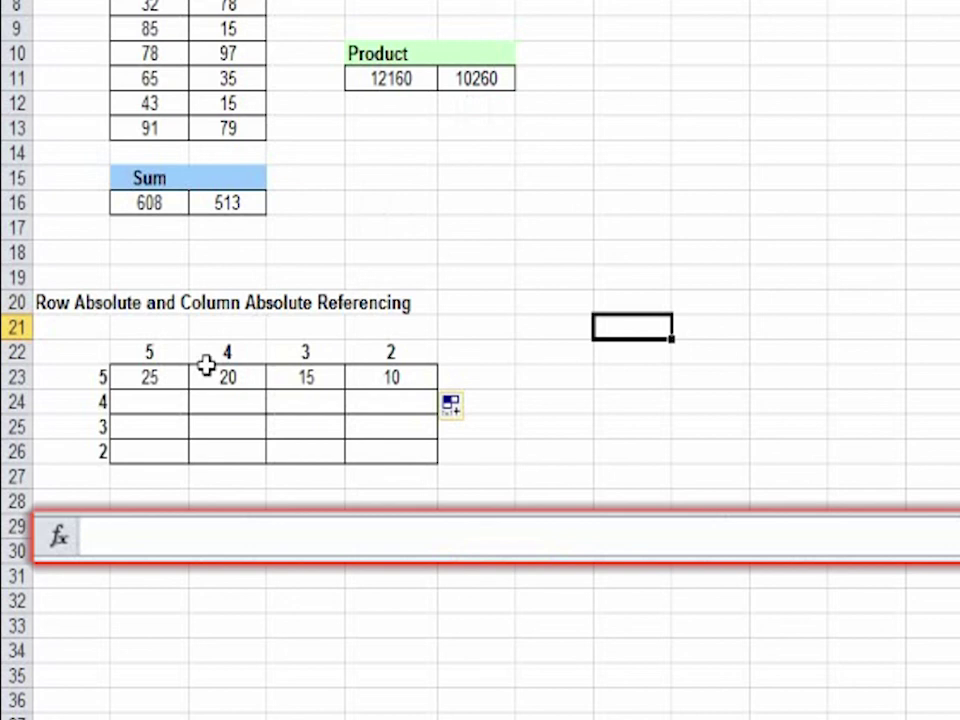
pyautogui.click(173, 388)
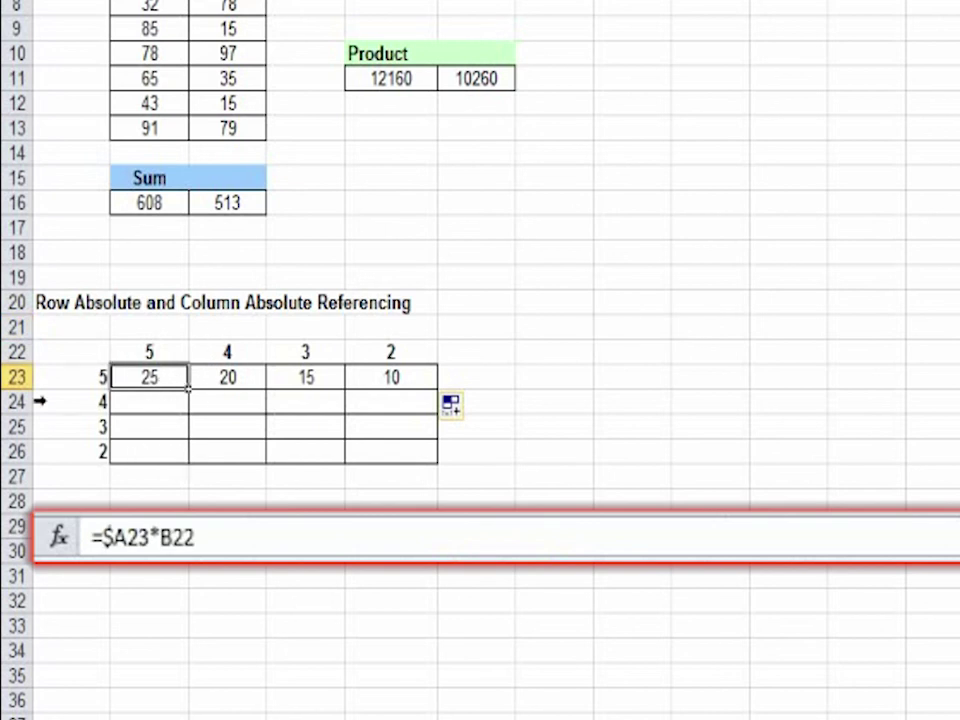
# Step: Change B23's formula to =$A23*B$22, locking header row 22
pyautogui.click(20, 352)
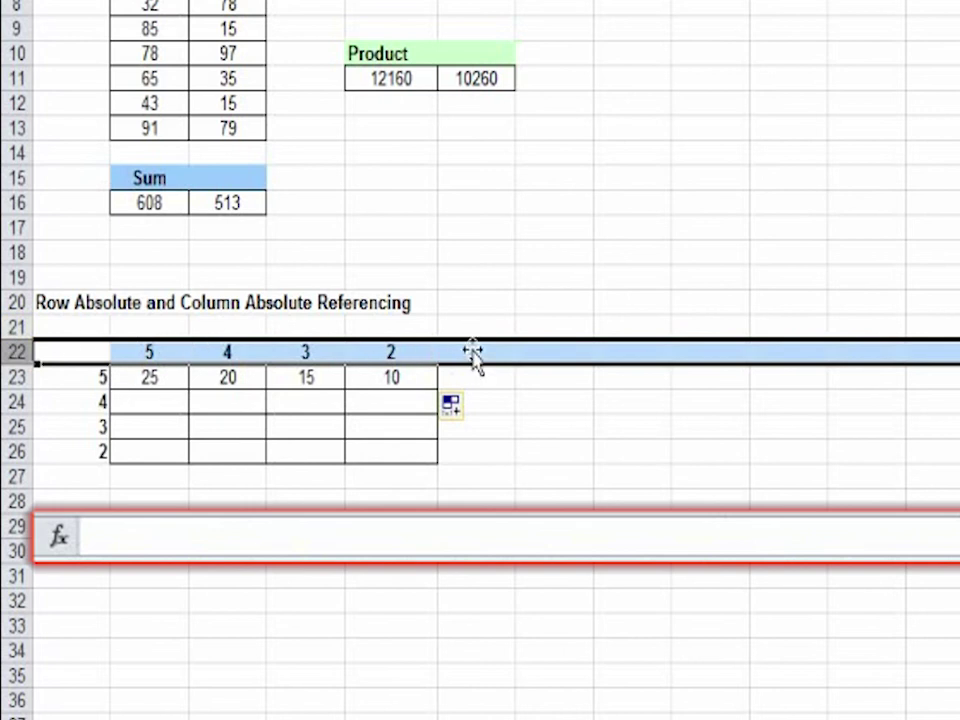
pyautogui.click(158, 379)
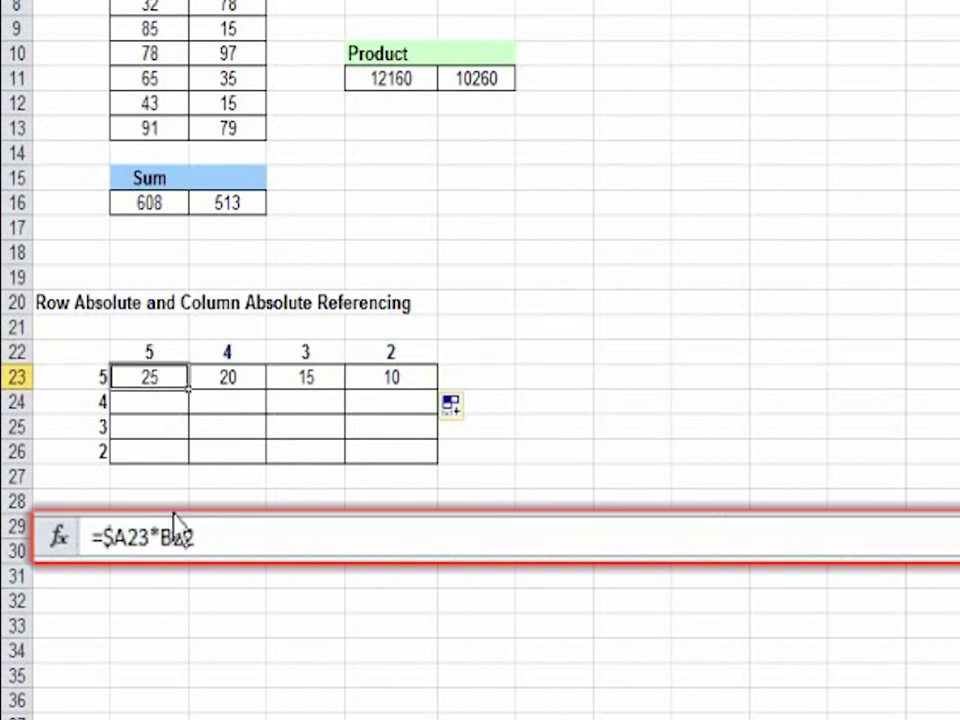
pyautogui.click(194, 538)
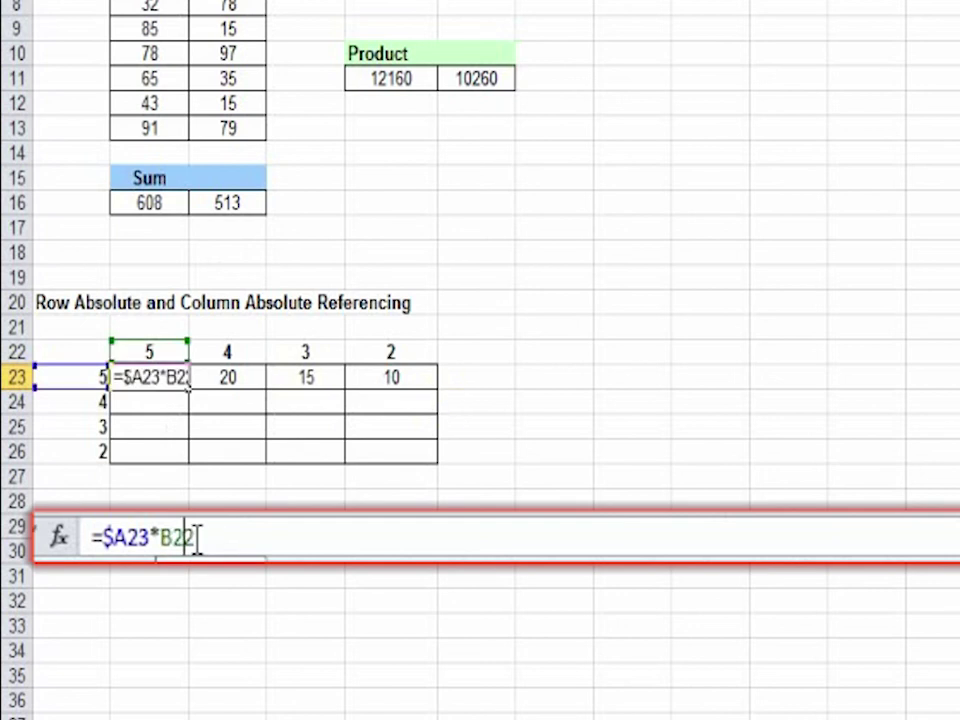
pyautogui.press('Left')
pyautogui.press('Left')
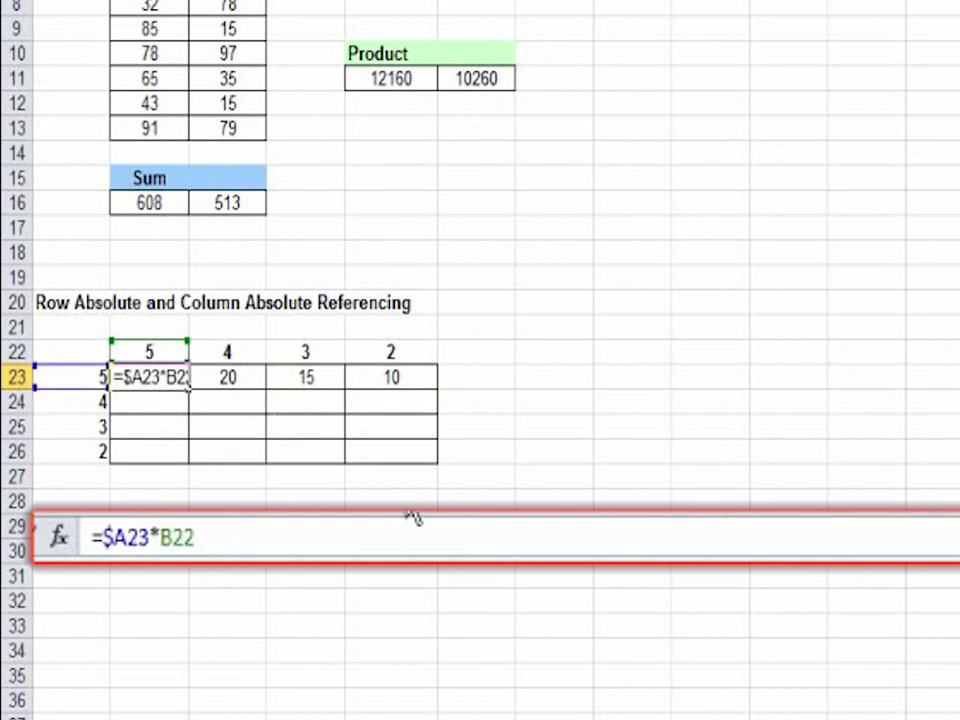
pyautogui.write('$')
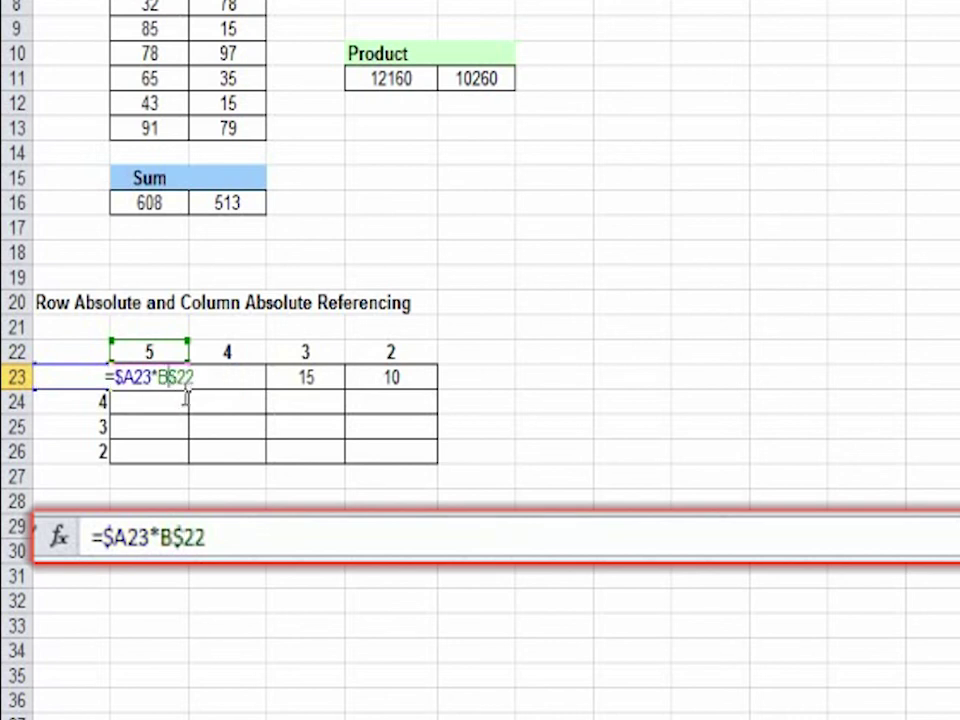
pyautogui.press('Return')
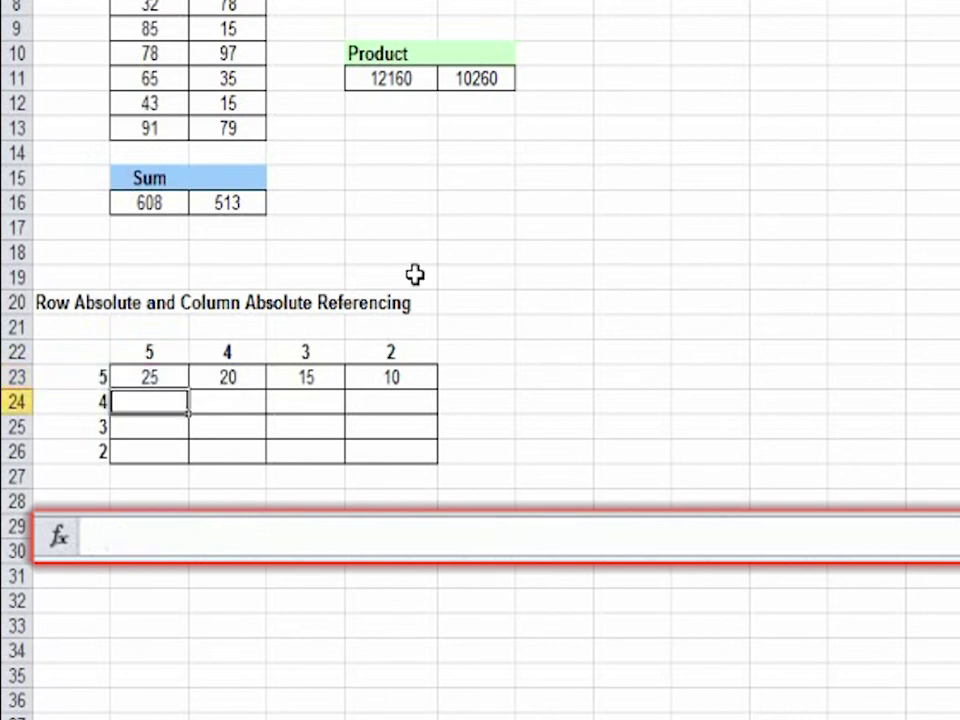
# Step: Fill B23 across to E23 and down through row 26 to complete the 4x4 table
pyautogui.click(153, 378)
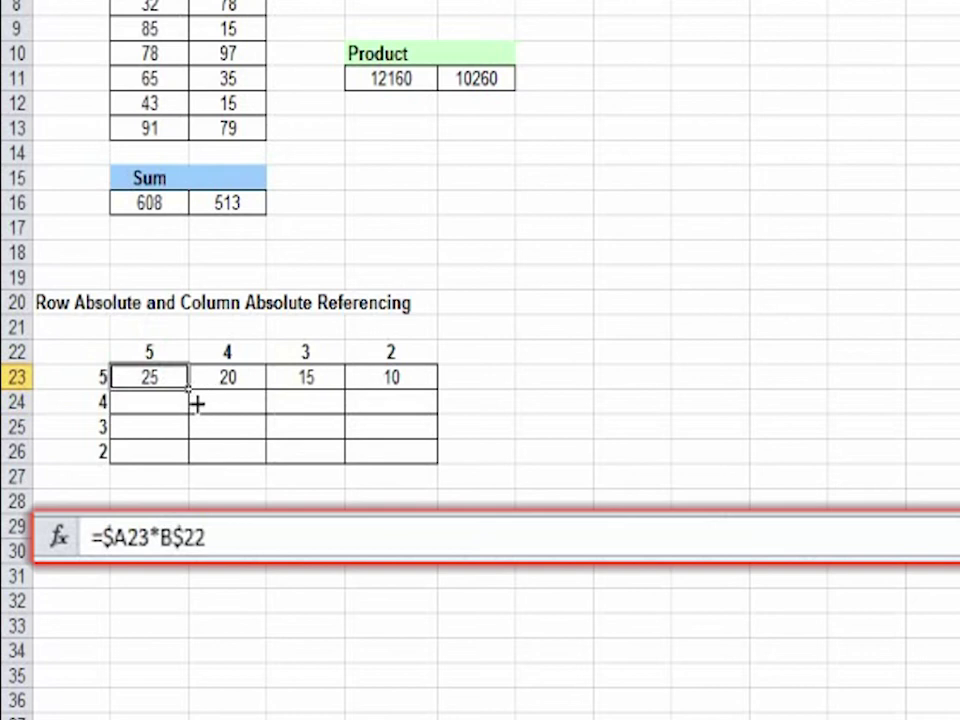
pyautogui.moveTo(196, 401); pyautogui.dragTo(410, 400)
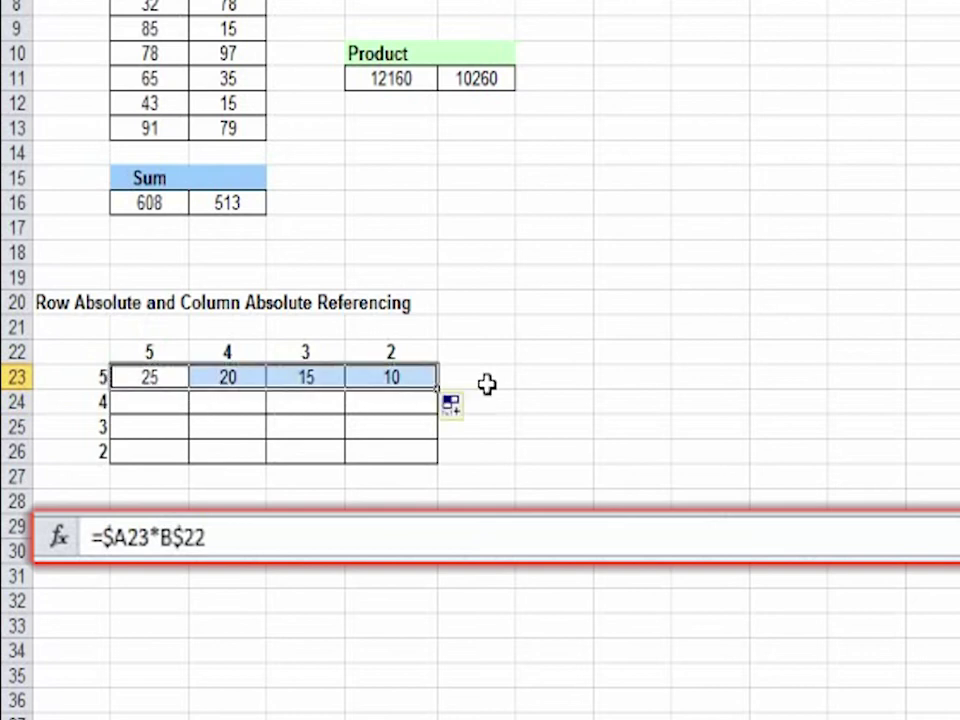
pyautogui.doubleClick(440, 392)
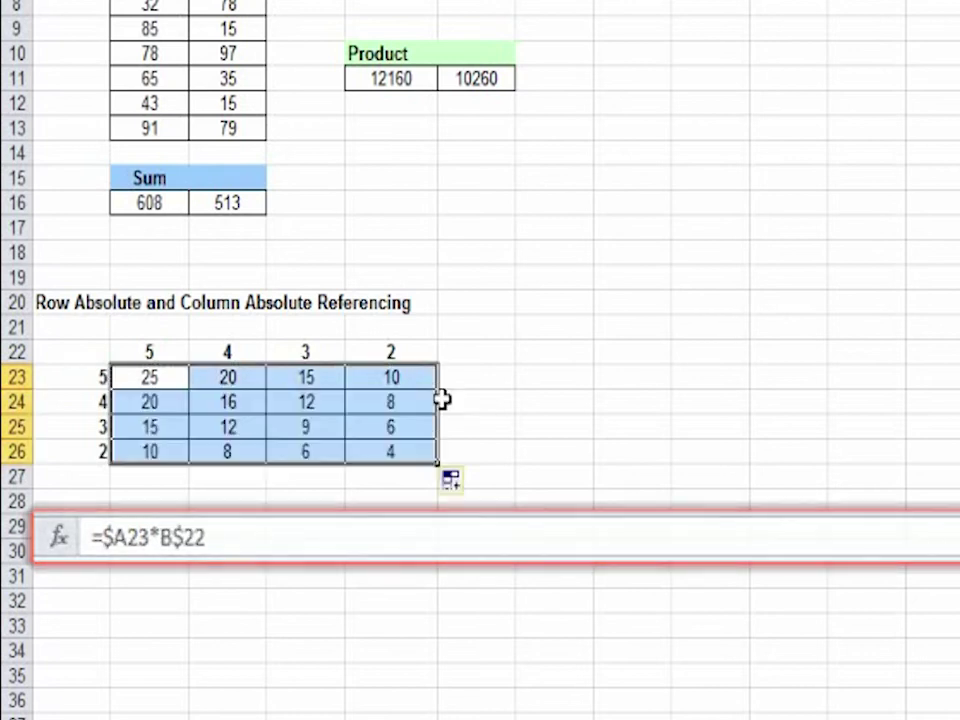